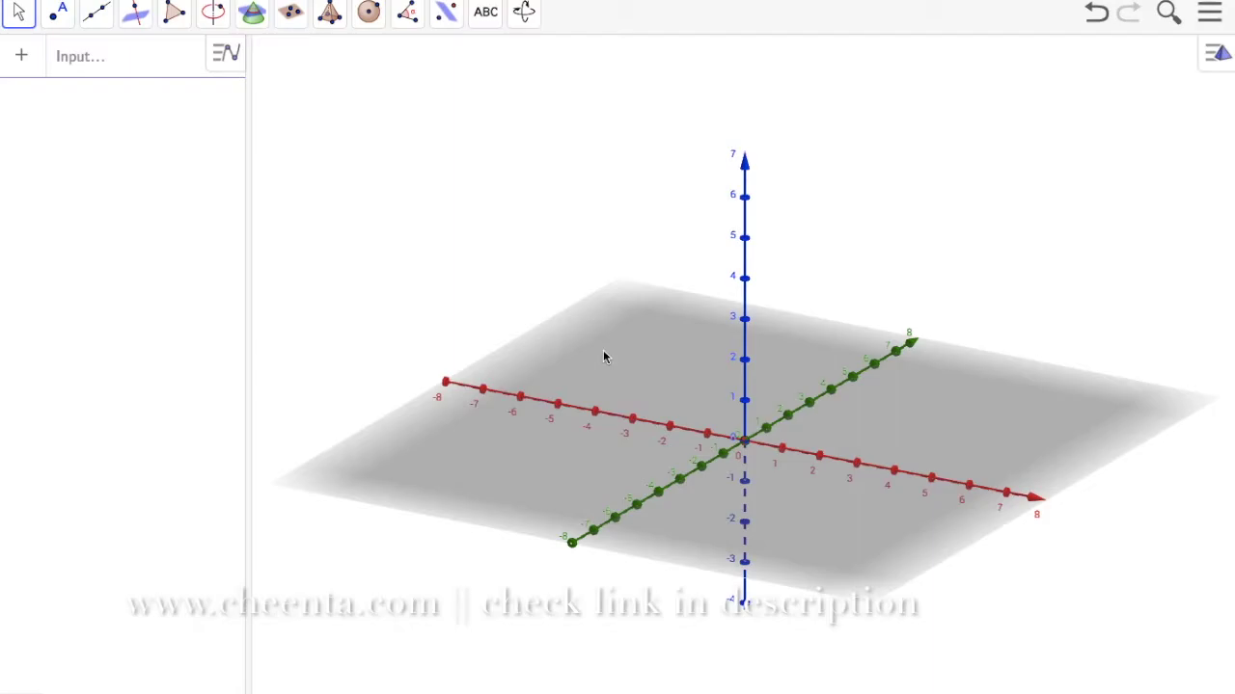
Step: Add the text "Geodesic = Shortest path between two points on a surface" above the coordinate axes
{"action": "left_click", "coordinate": [490, 17]}
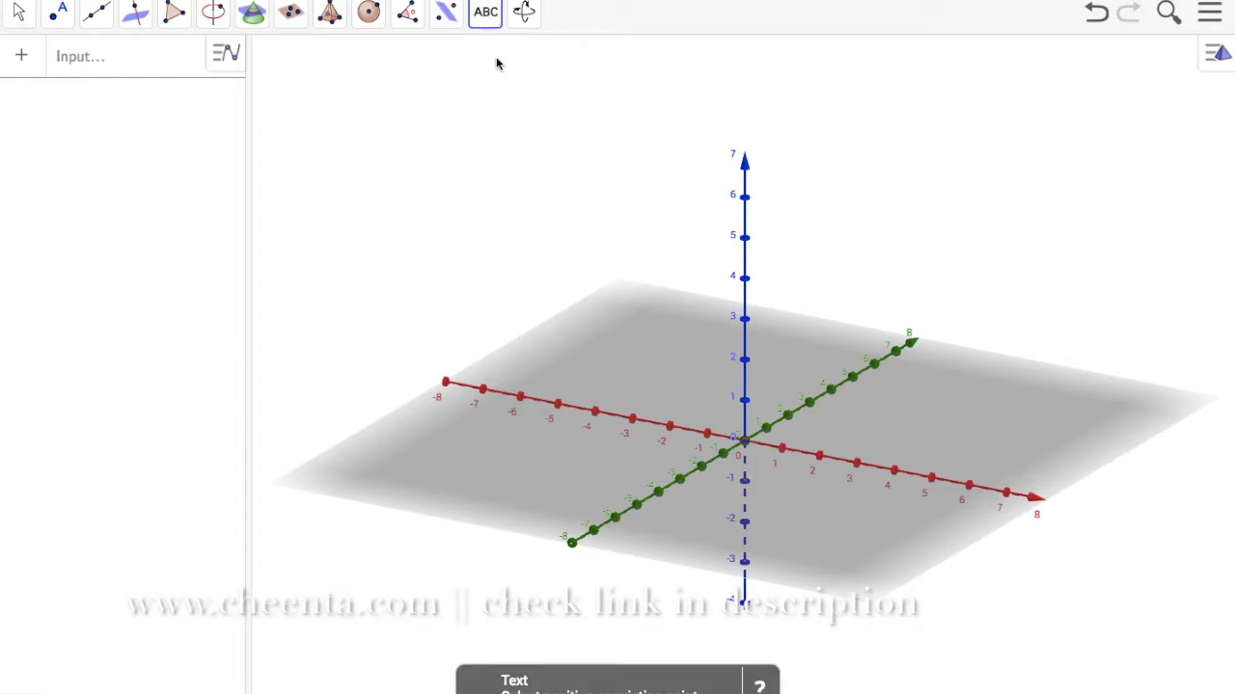
{"action": "left_click", "coordinate": [313, 85]}
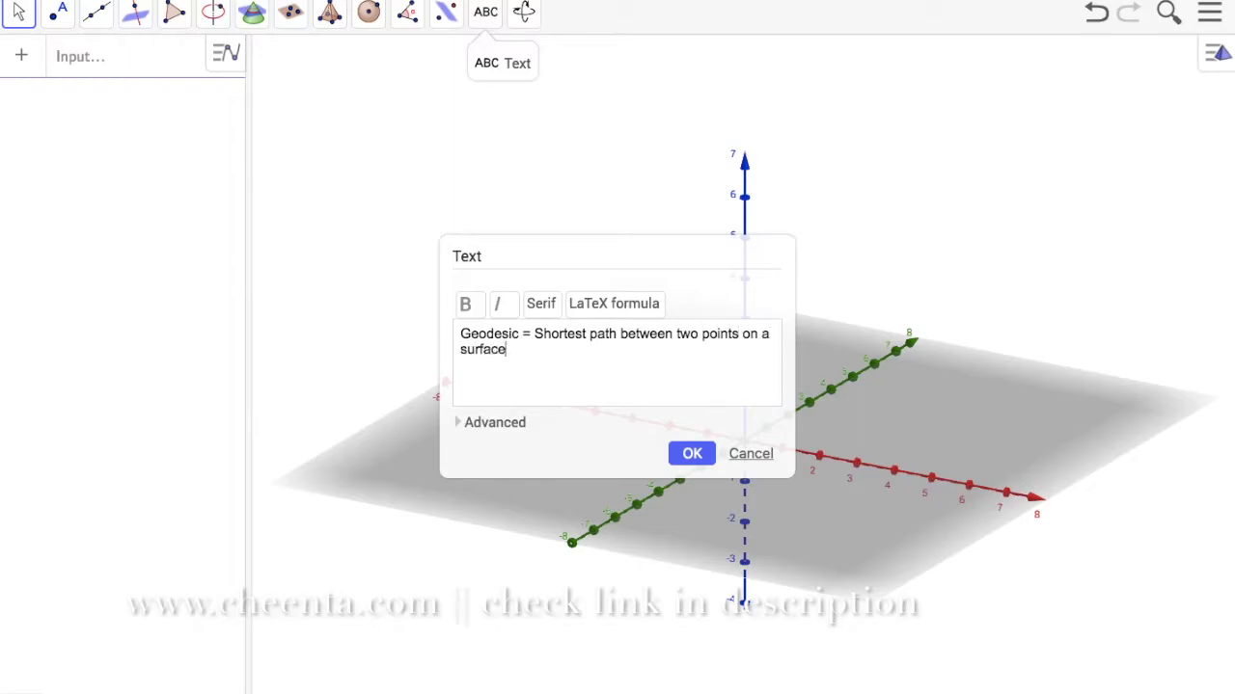
{"action": "left_click", "coordinate": [692, 453]}
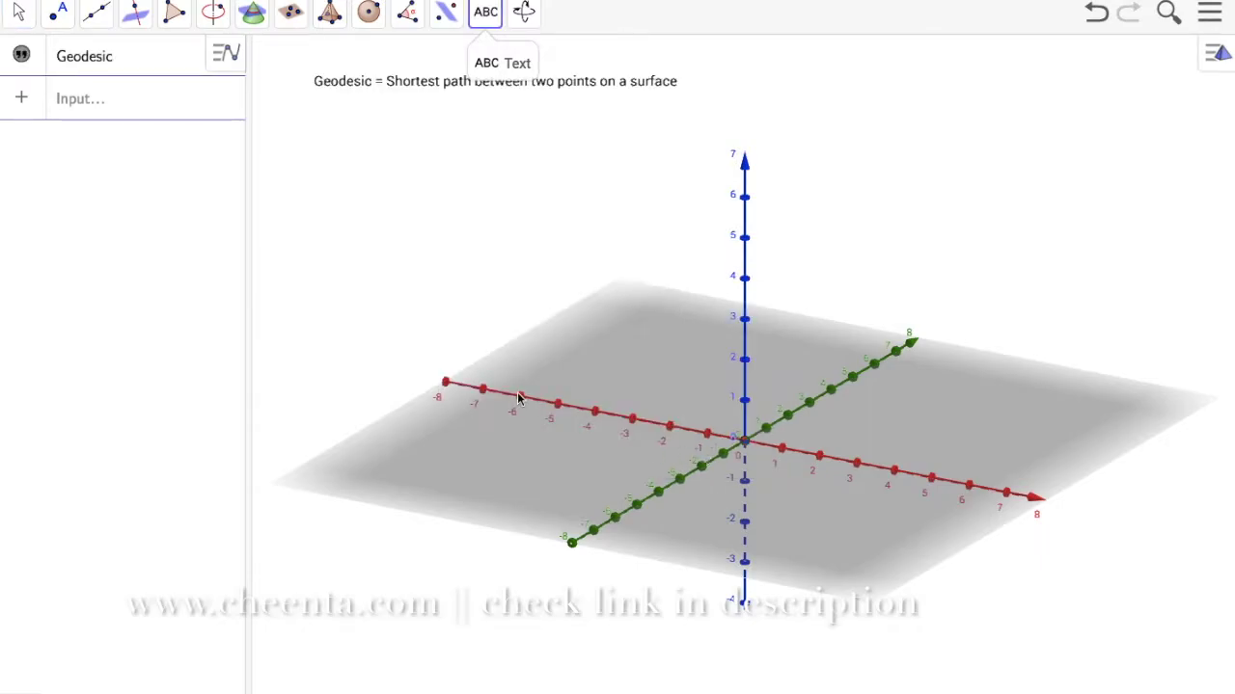
{"action": "left_click", "coordinate": [499, 186]}
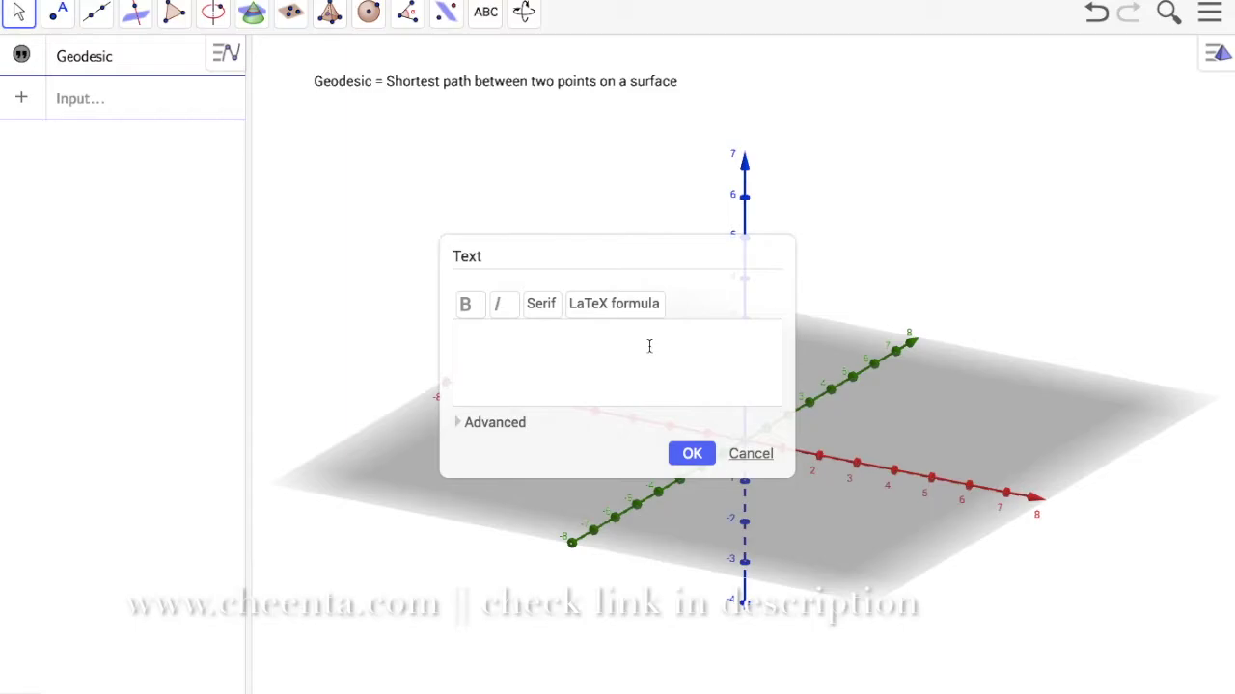
{"action": "left_click", "coordinate": [754, 454]}
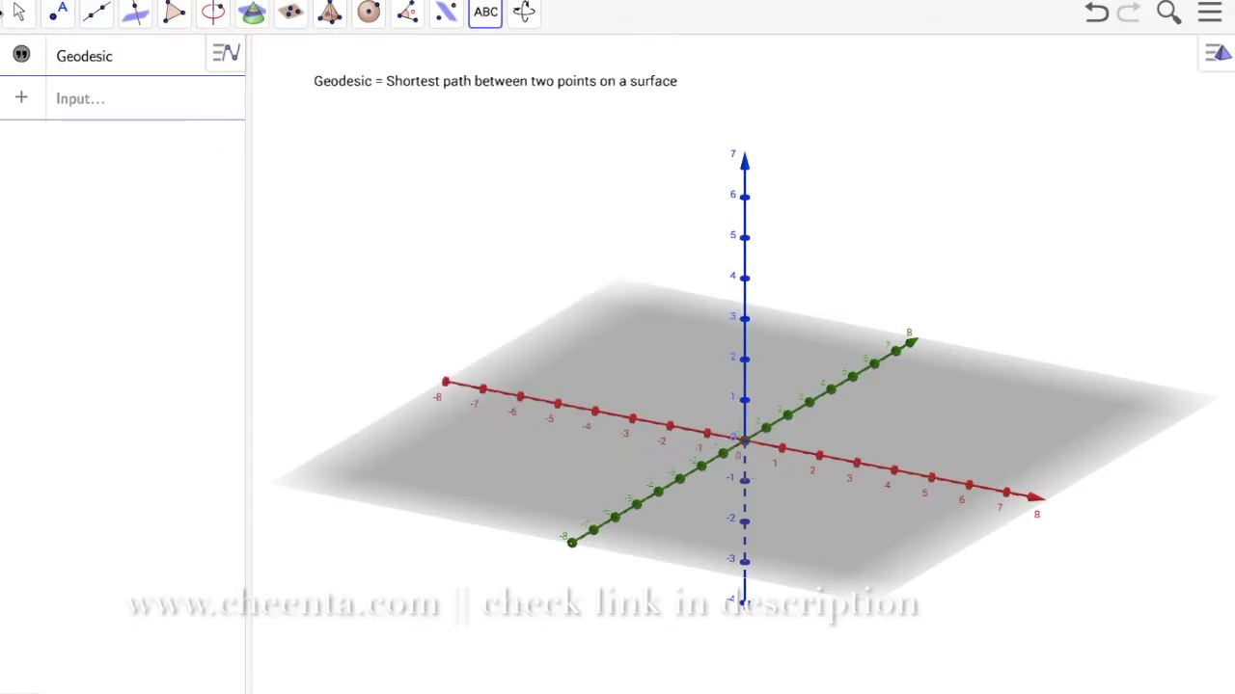
{"action": "left_click", "coordinate": [19, 14]}
Step: Place two points on the xy-plane at about (-6, -4.65, 0) and (-2.76, -3.59, 0)
{"action": "left_click", "coordinate": [116, 110]}
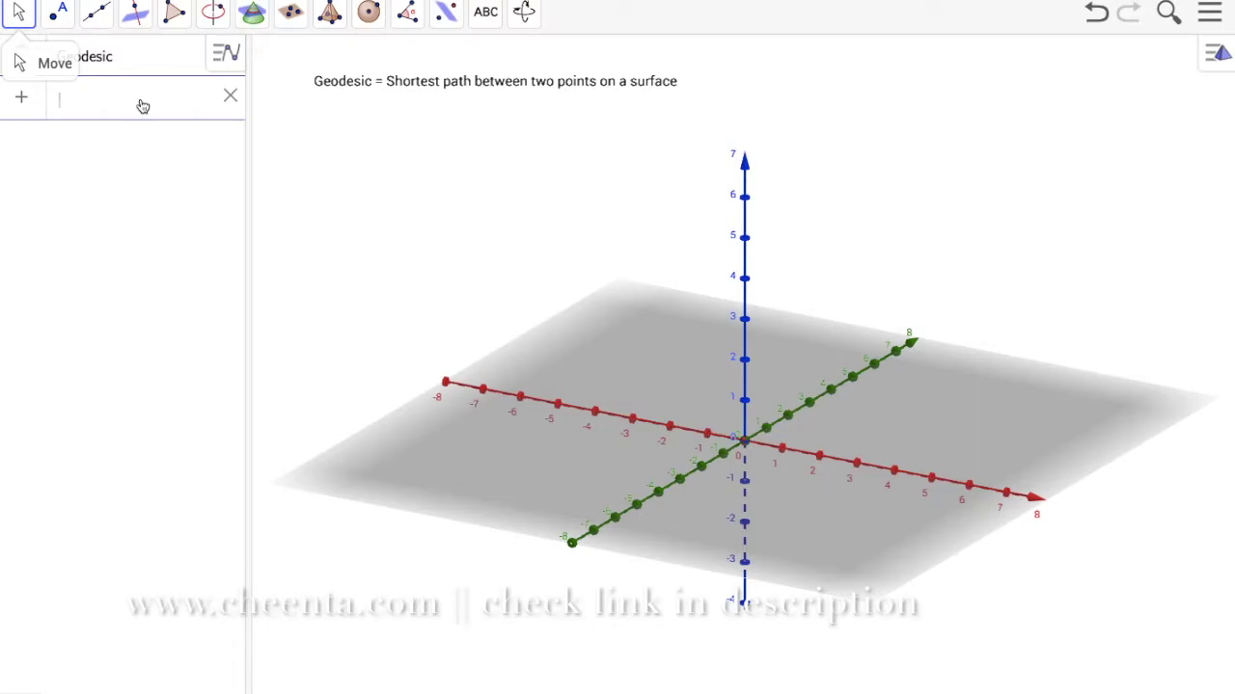
{"action": "left_click", "coordinate": [60, 16]}
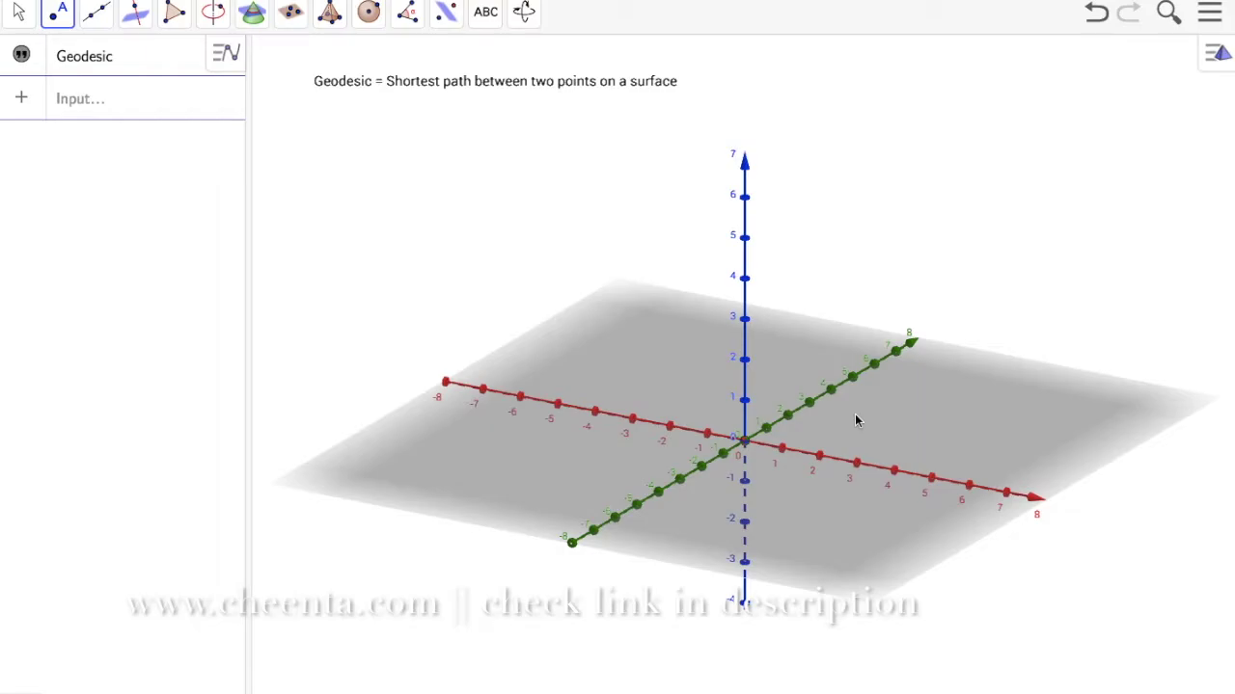
{"action": "left_click", "coordinate": [420, 455]}
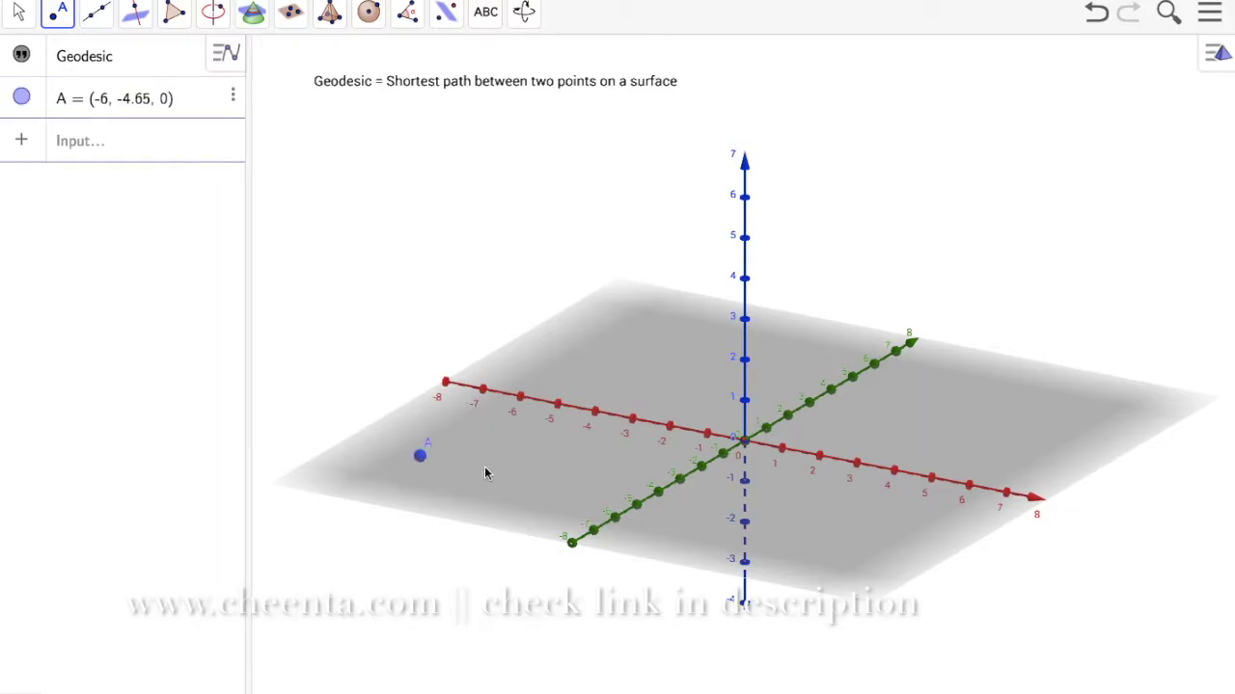
{"action": "left_click", "coordinate": [563, 466]}
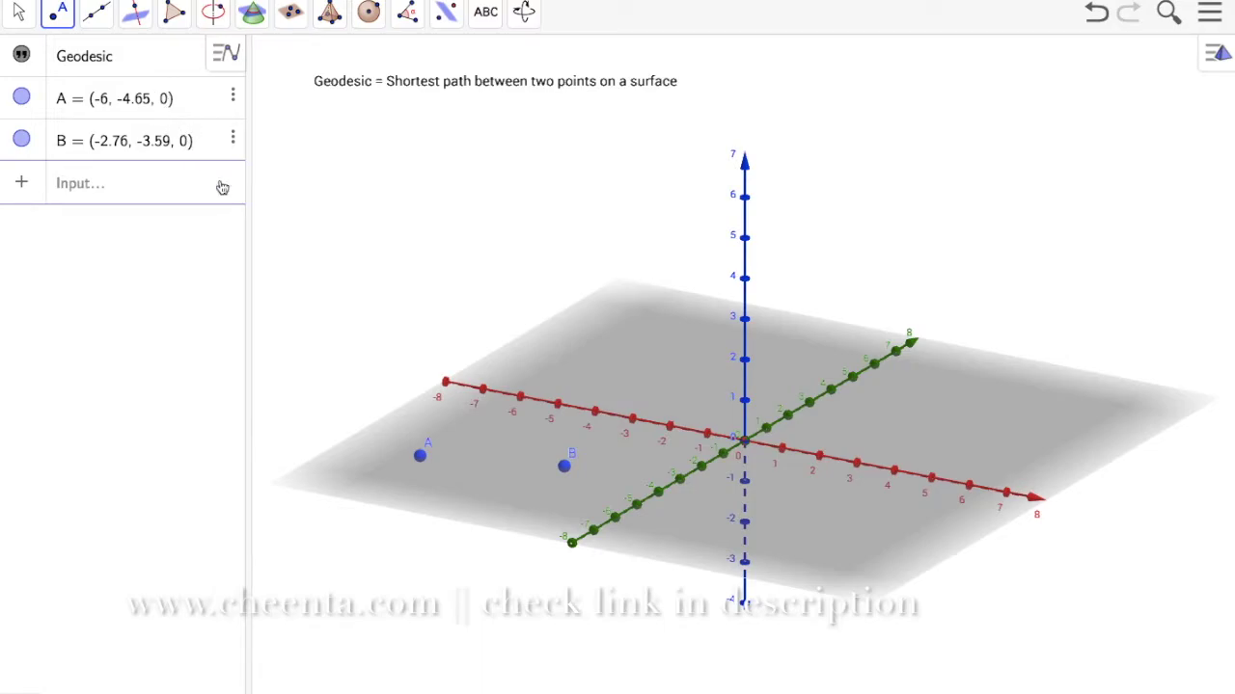
Step: Draw the segment joining points A and B on the xy-plane
{"action": "left_click", "coordinate": [524, 12]}
{"action": "left_click", "coordinate": [556, 60]}
{"action": "mouse_move", "coordinate": [655, 286]}
{"action": "left_mouse_down"}
{"action": "mouse_move", "coordinate": [666, 256]}
{"action": "mouse_move", "coordinate": [669, 276]}
{"action": "mouse_move", "coordinate": [627, 292]}
{"action": "mouse_move", "coordinate": [540, 264]}
{"action": "mouse_move", "coordinate": [585, 292]}
{"action": "mouse_move", "coordinate": [667, 302]}
{"action": "mouse_move", "coordinate": [633, 278]}
{"action": "mouse_move", "coordinate": [662, 281]}
{"action": "left_mouse_up"}
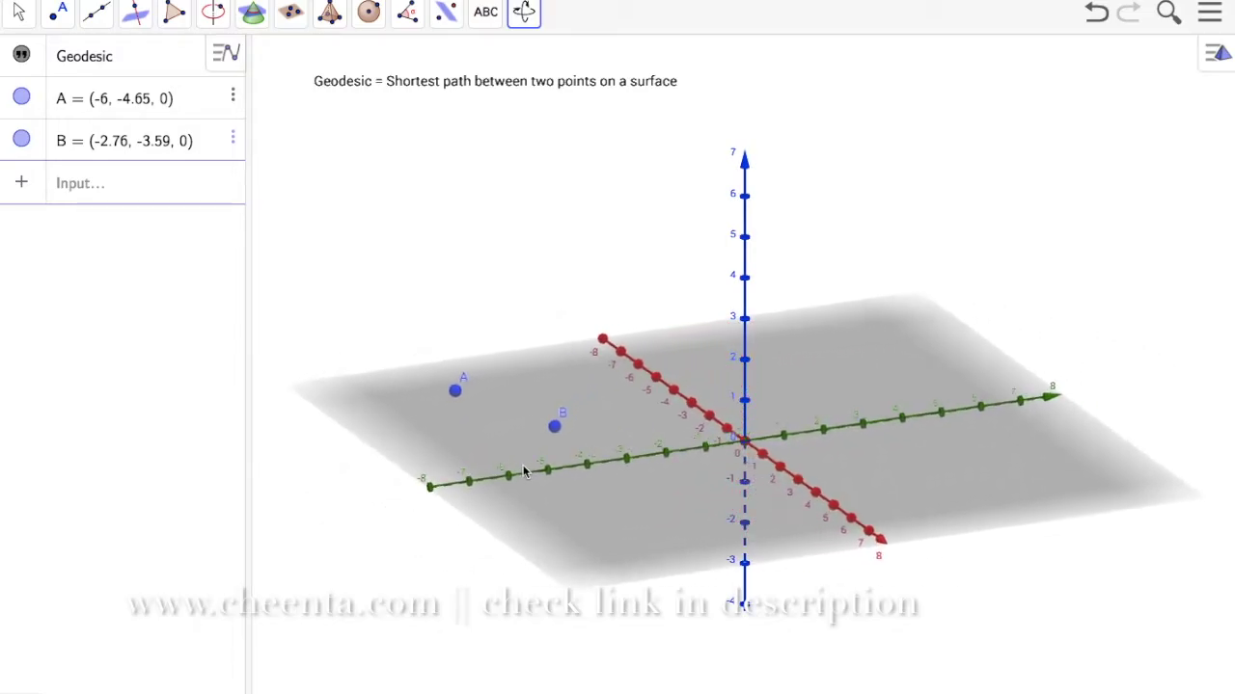
{"action": "left_click_drag", "start_coordinate": [523, 468], "coordinate": [530, 477]}
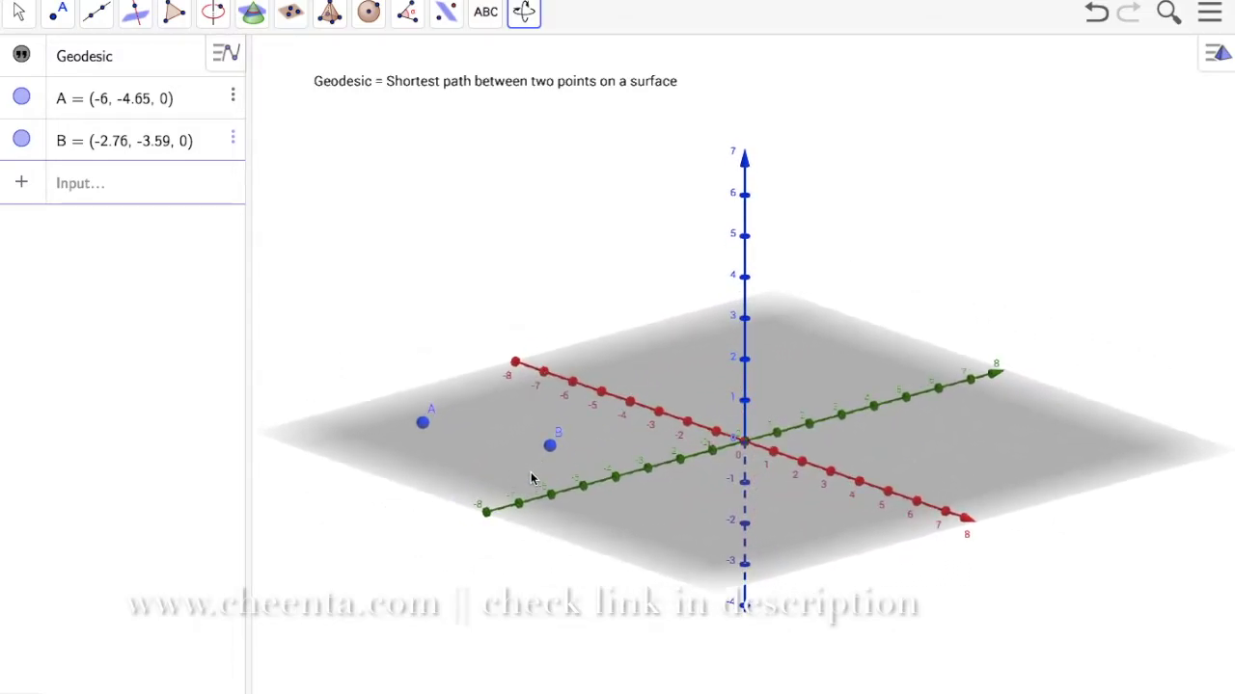
{"action": "left_click", "coordinate": [98, 14]}
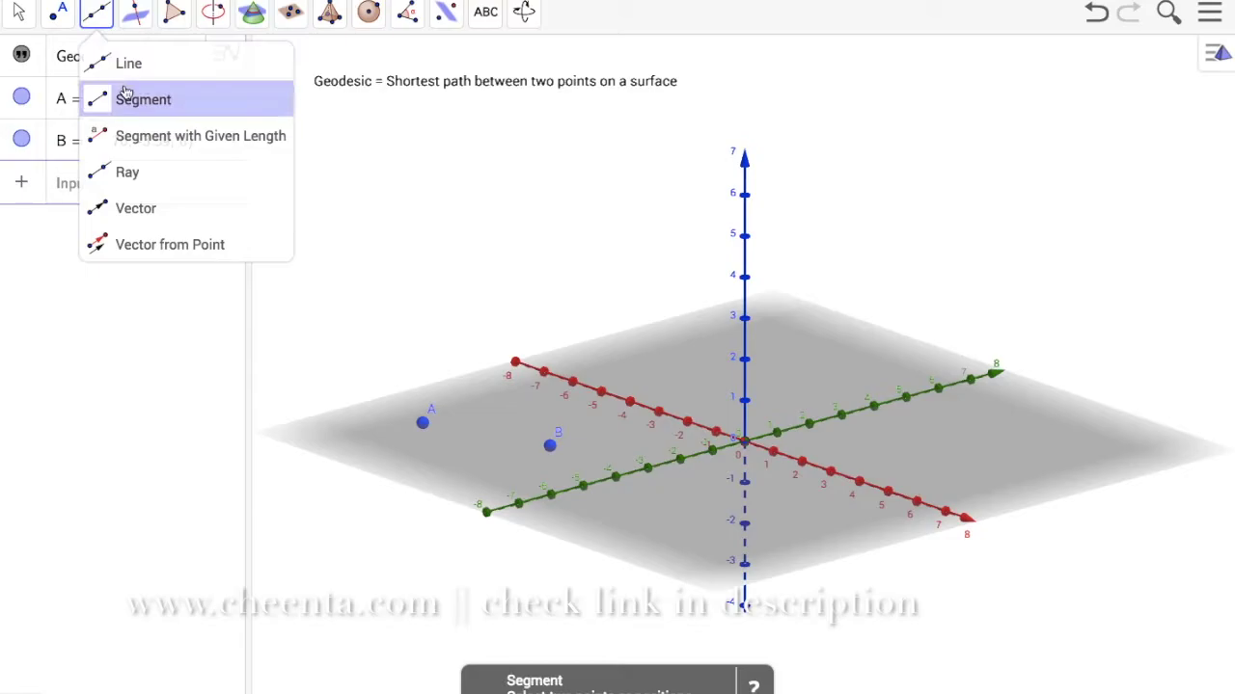
{"action": "left_click", "coordinate": [125, 98]}
{"action": "left_click", "coordinate": [428, 418]}
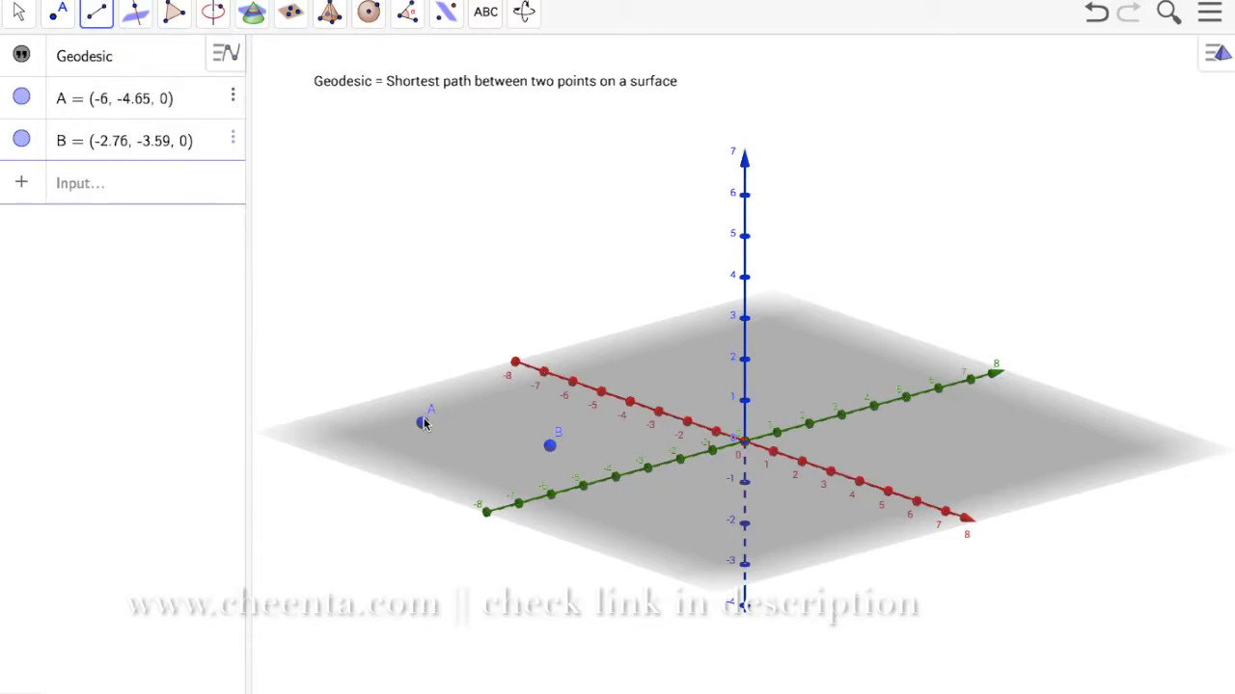
{"action": "left_click", "coordinate": [552, 450]}
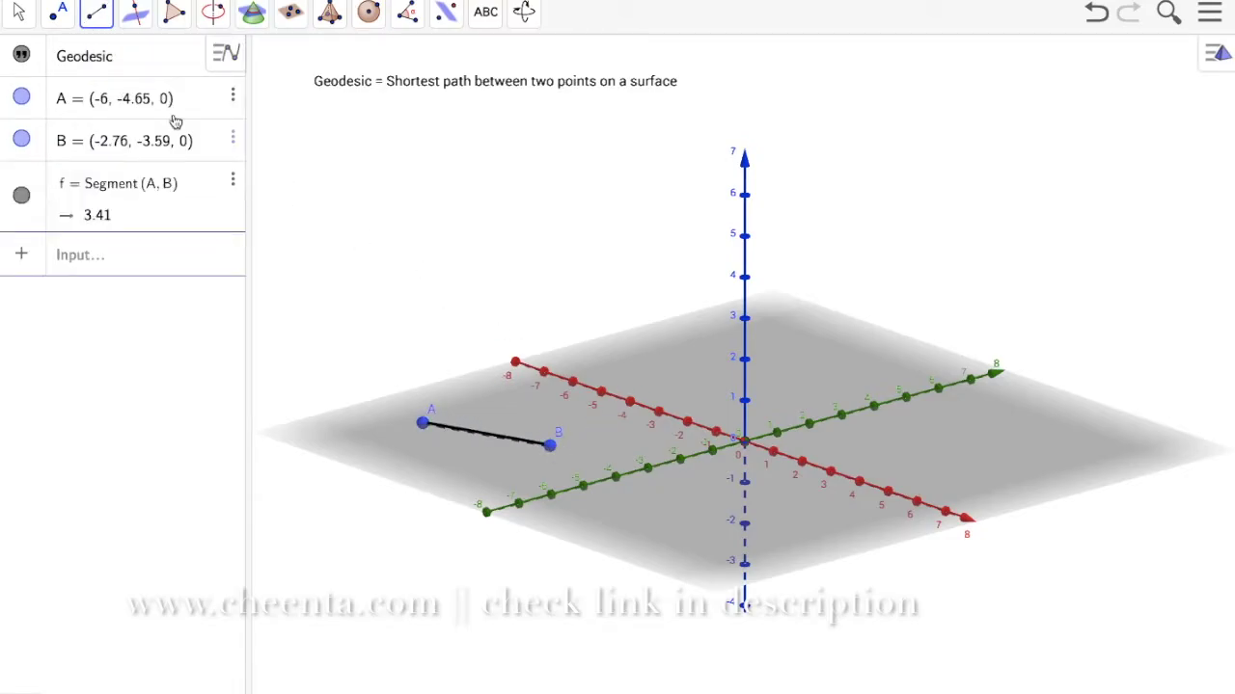
Step: Create the unit sphere centred at the origin with the equation x^2 + y^2 + z^2 = 1
{"action": "left_click", "coordinate": [19, 11]}
{"action": "mouse_move", "coordinate": [476, 389]}
{"action": "left_mouse_down"}
{"action": "mouse_move", "coordinate": [538, 386]}
{"action": "mouse_move", "coordinate": [474, 388]}
{"action": "mouse_move", "coordinate": [516, 417]}
{"action": "mouse_move", "coordinate": [418, 383]}
{"action": "mouse_move", "coordinate": [468, 396]}
{"action": "left_mouse_up"}
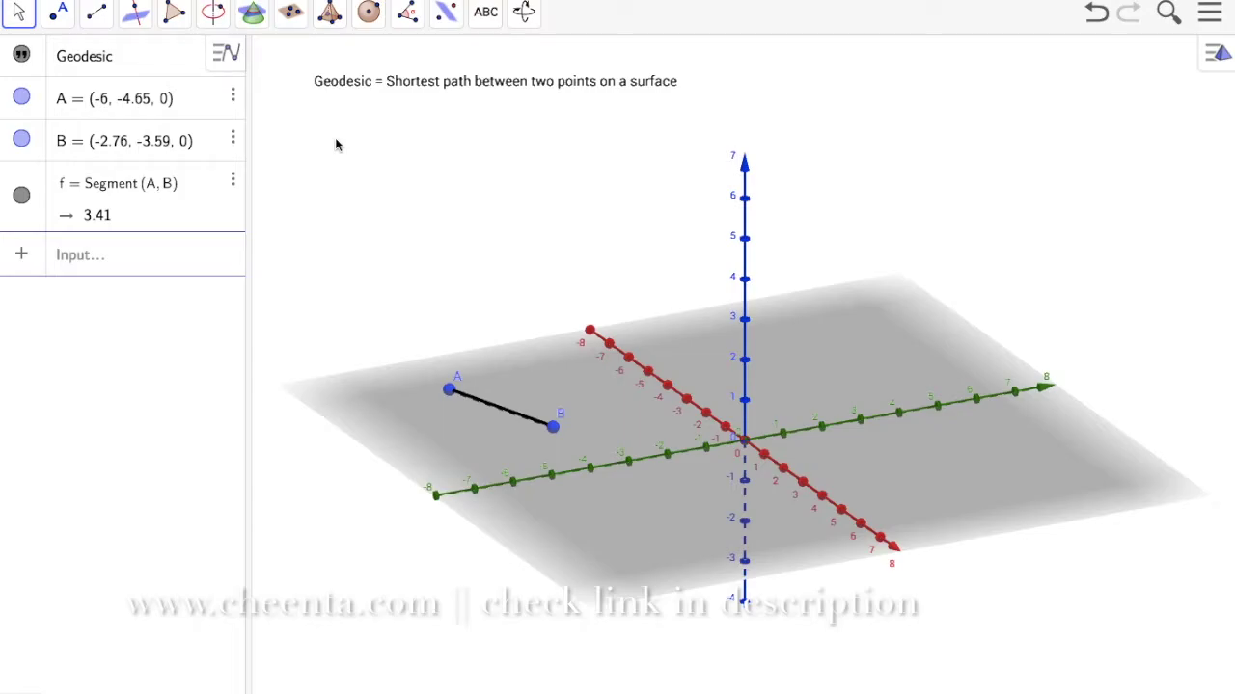
{"action": "left_click", "coordinate": [160, 263]}
{"action": "type", "text": "x^2"}
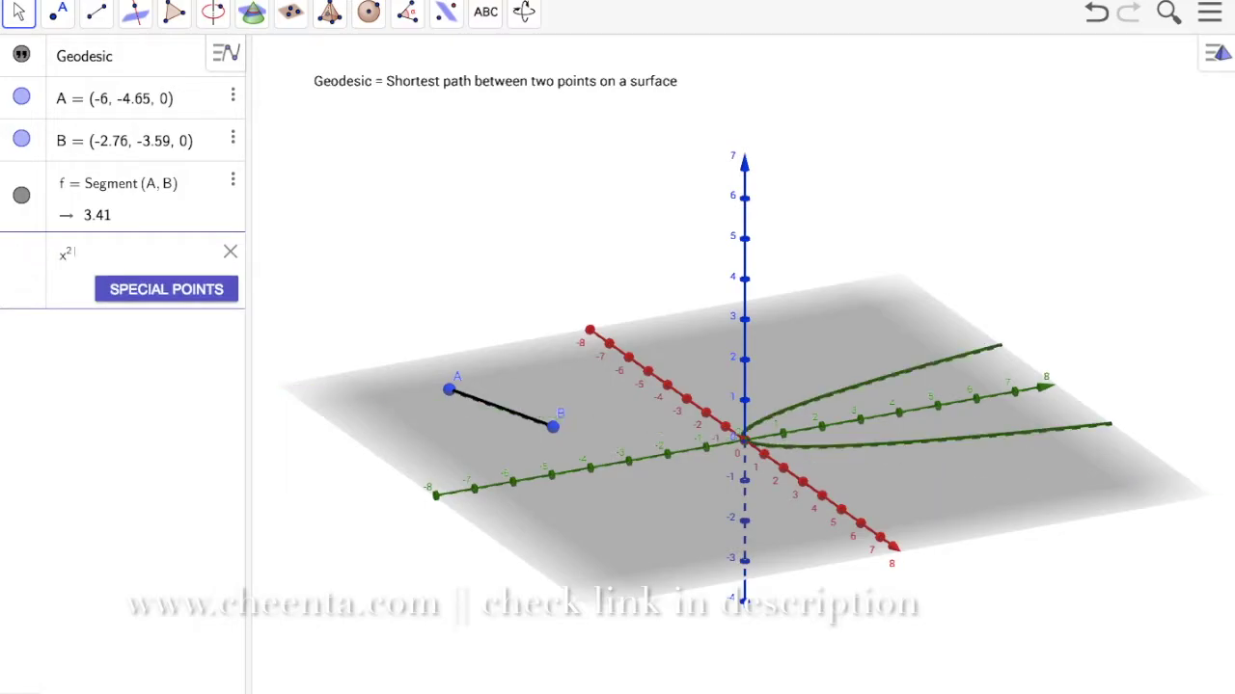
{"action": "type", "text": "+y^2"}
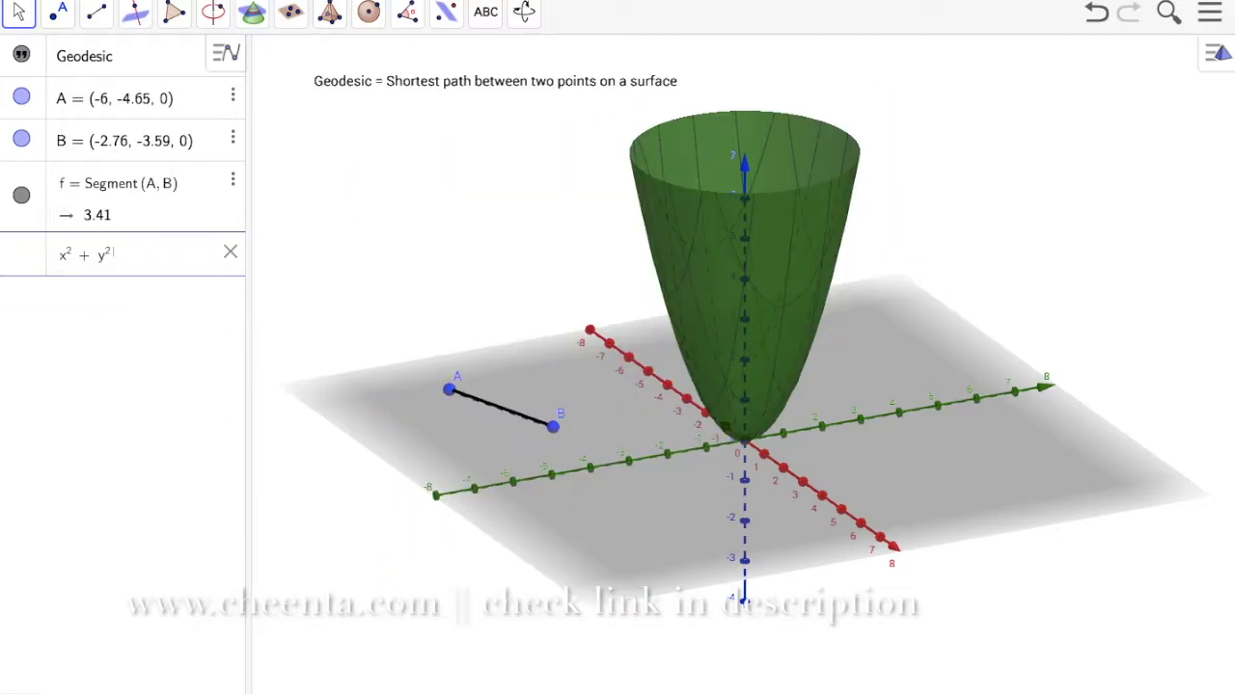
{"action": "type", "text": "+z^2"}
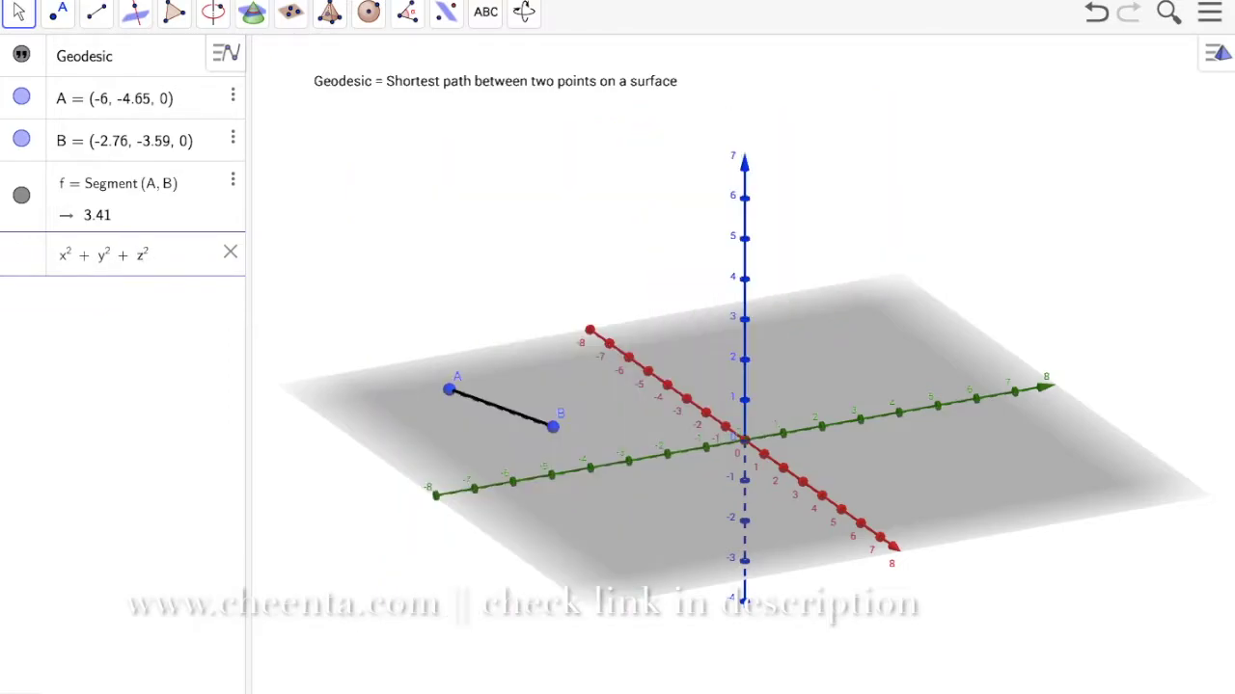
{"action": "type", "text": "=1"}
{"action": "key", "text": "Return"}
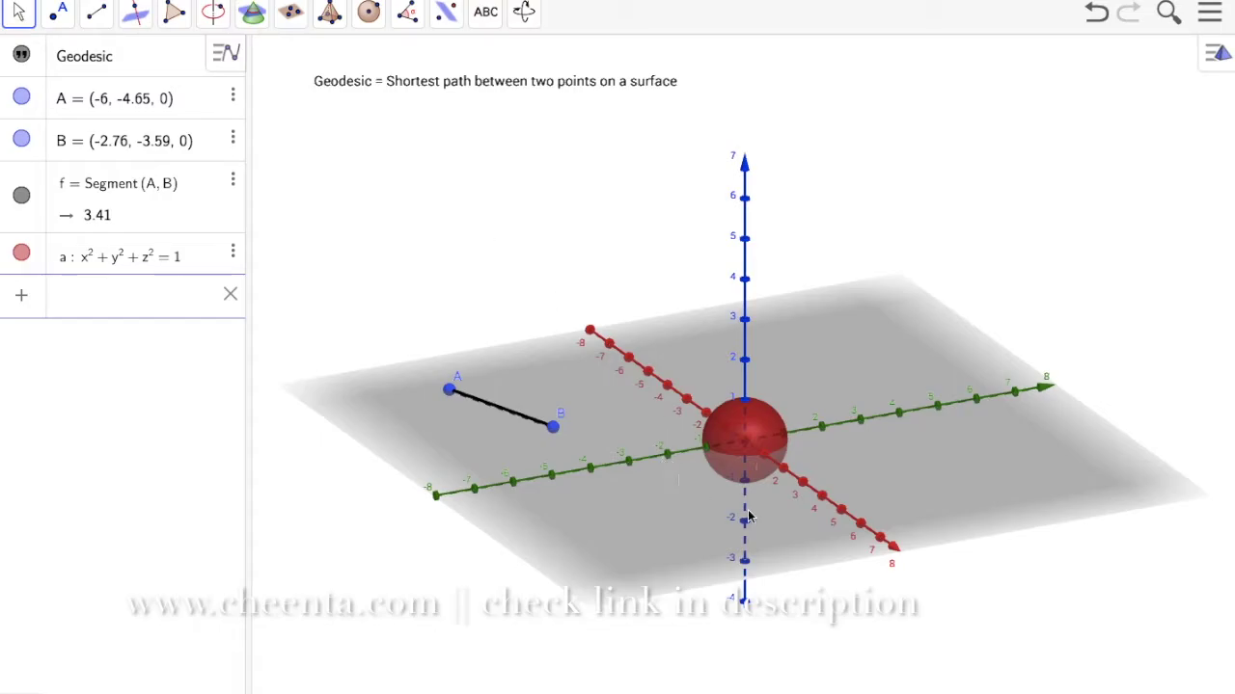
Step: Hide points A and B and the segment between them, leaving the sphere shown
{"action": "scroll", "coordinate": [748, 516], "scroll_direction": "up", "scroll_amount": 5}
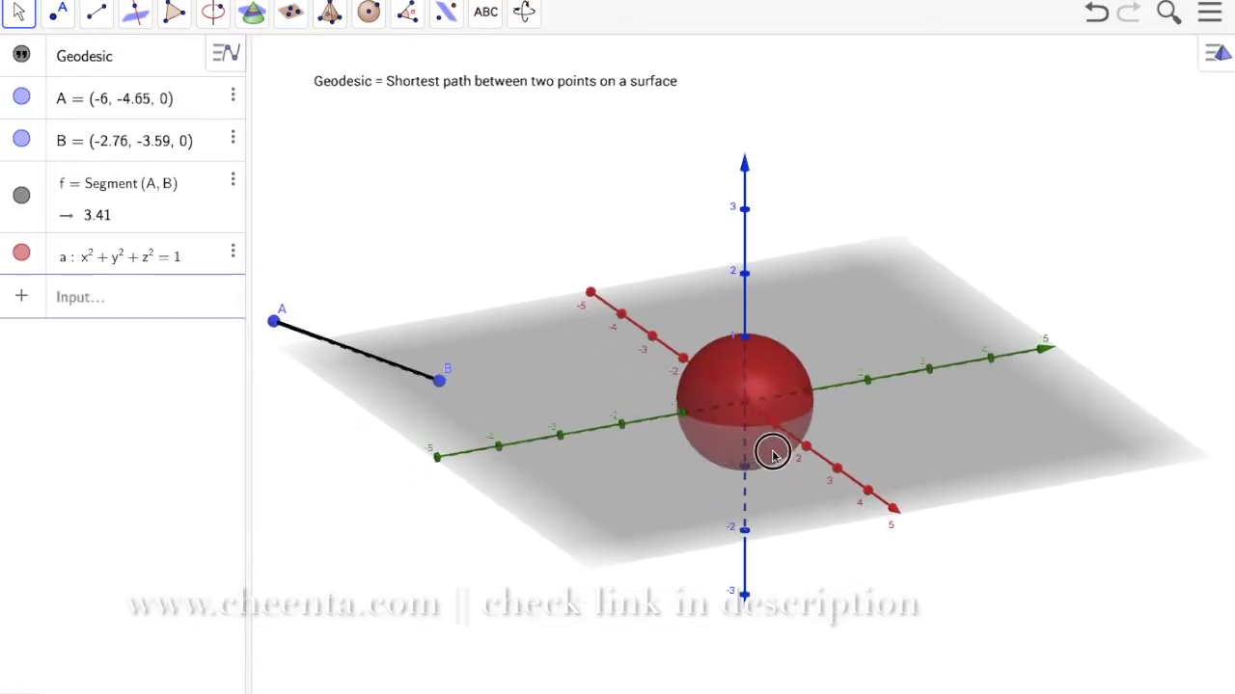
{"action": "left_click", "coordinate": [530, 10]}
{"action": "left_click", "coordinate": [550, 62]}
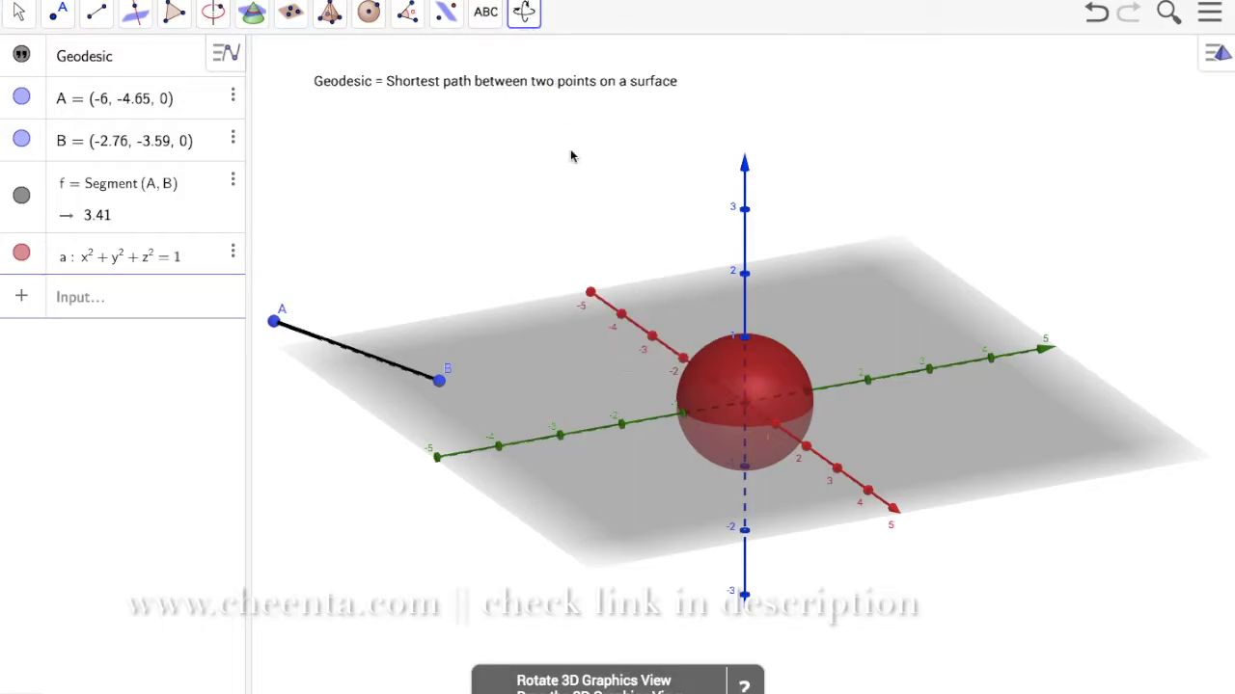
{"action": "left_click_drag", "start_coordinate": [589, 351], "coordinate": [626, 351]}
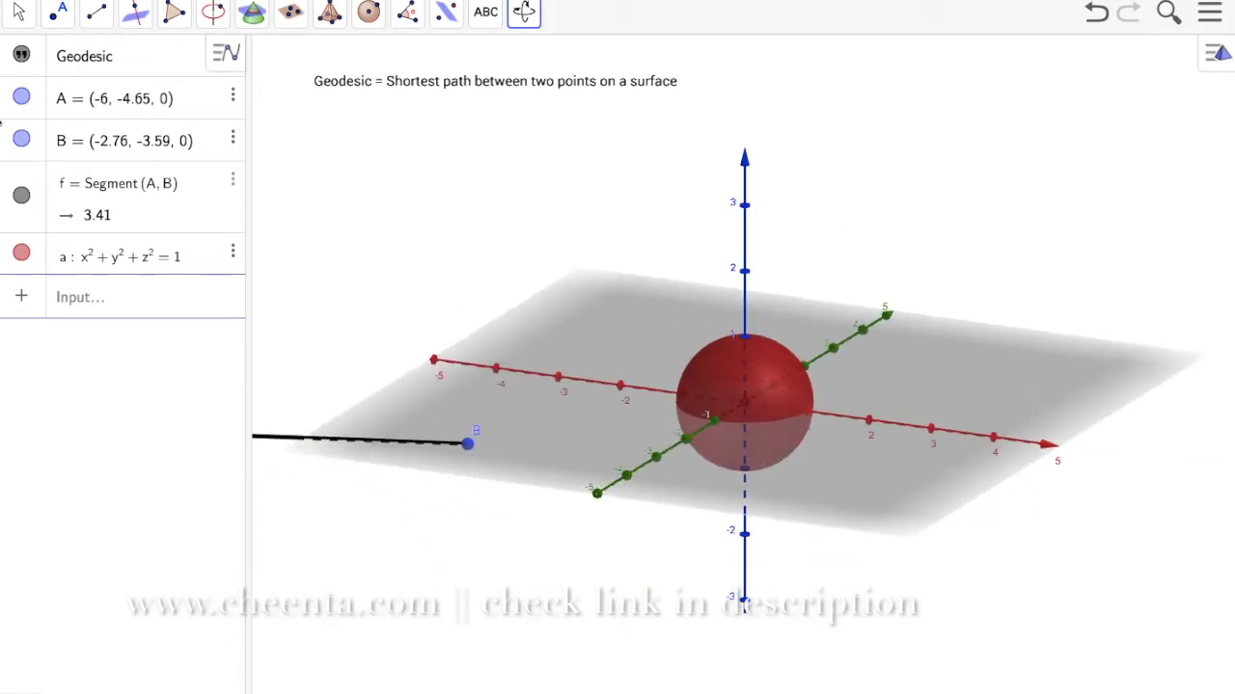
{"action": "left_click", "coordinate": [21, 139]}
{"action": "left_click", "coordinate": [21, 193]}
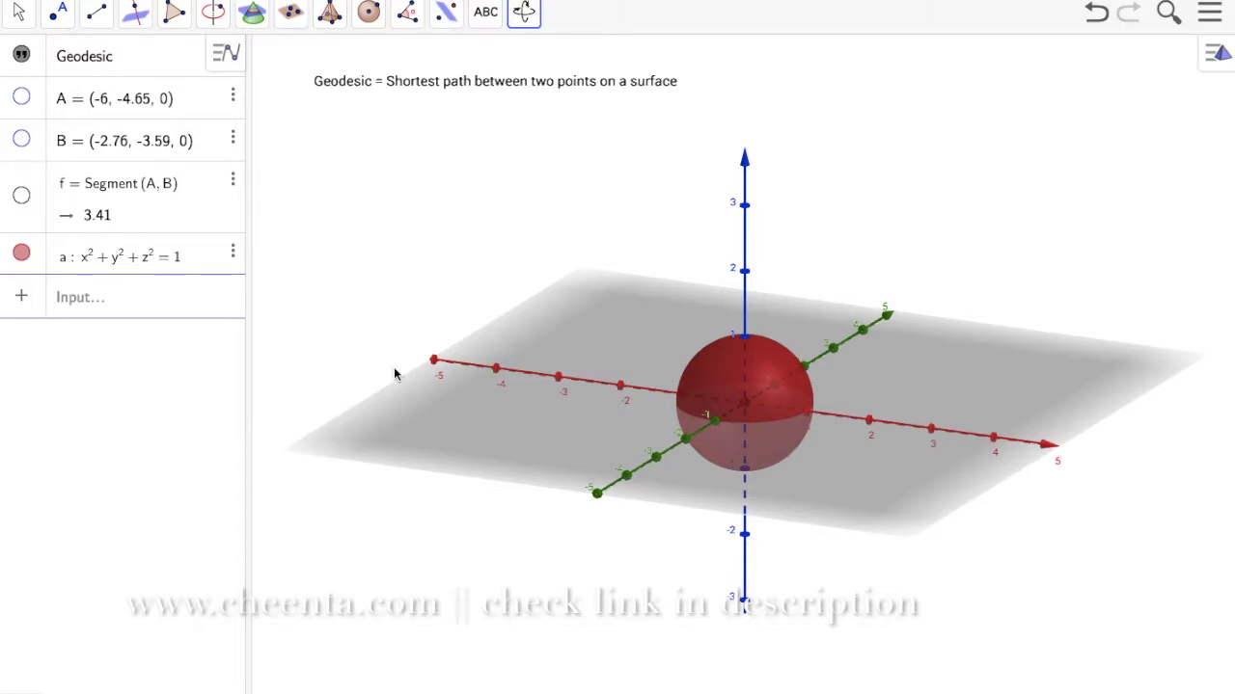
{"action": "left_click_drag", "start_coordinate": [531, 487], "coordinate": [722, 473]}
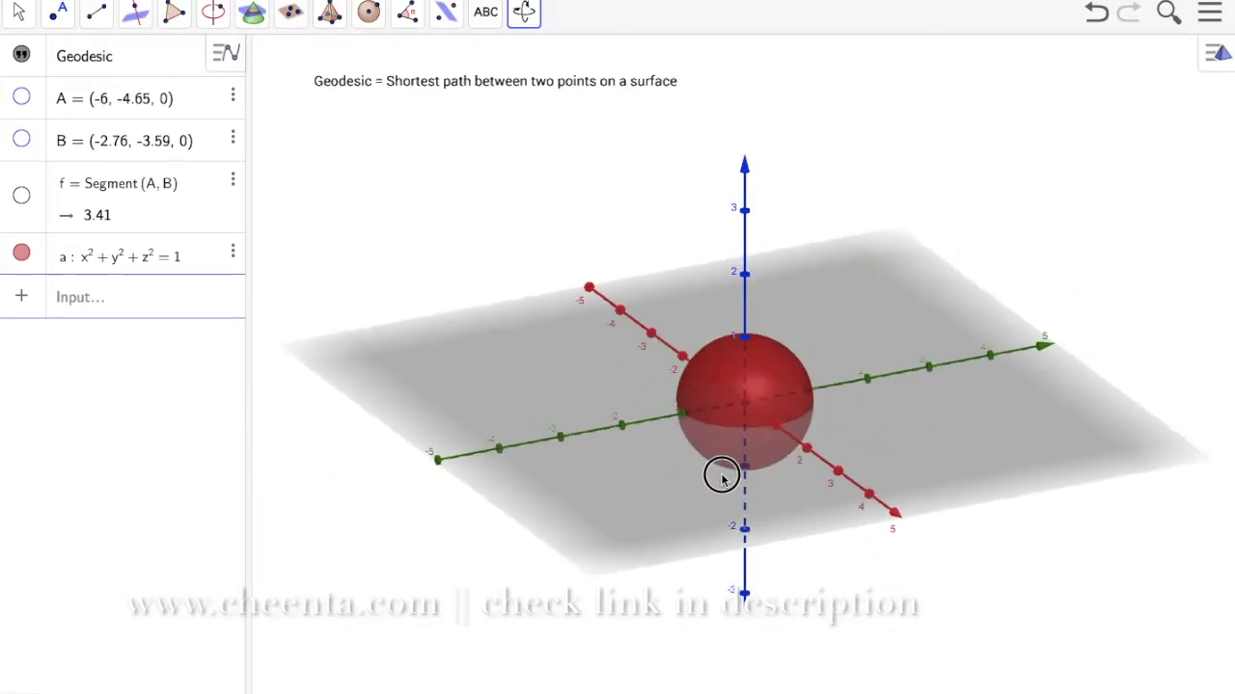
Step: Place two points on the sphere's upper half at about (0.51, -0.53, 0.68) and (0.47, 0.31, 0.83)
{"action": "left_click", "coordinate": [67, 29]}
{"action": "left_click", "coordinate": [97, 61]}
{"action": "left_click", "coordinate": [729, 380]}
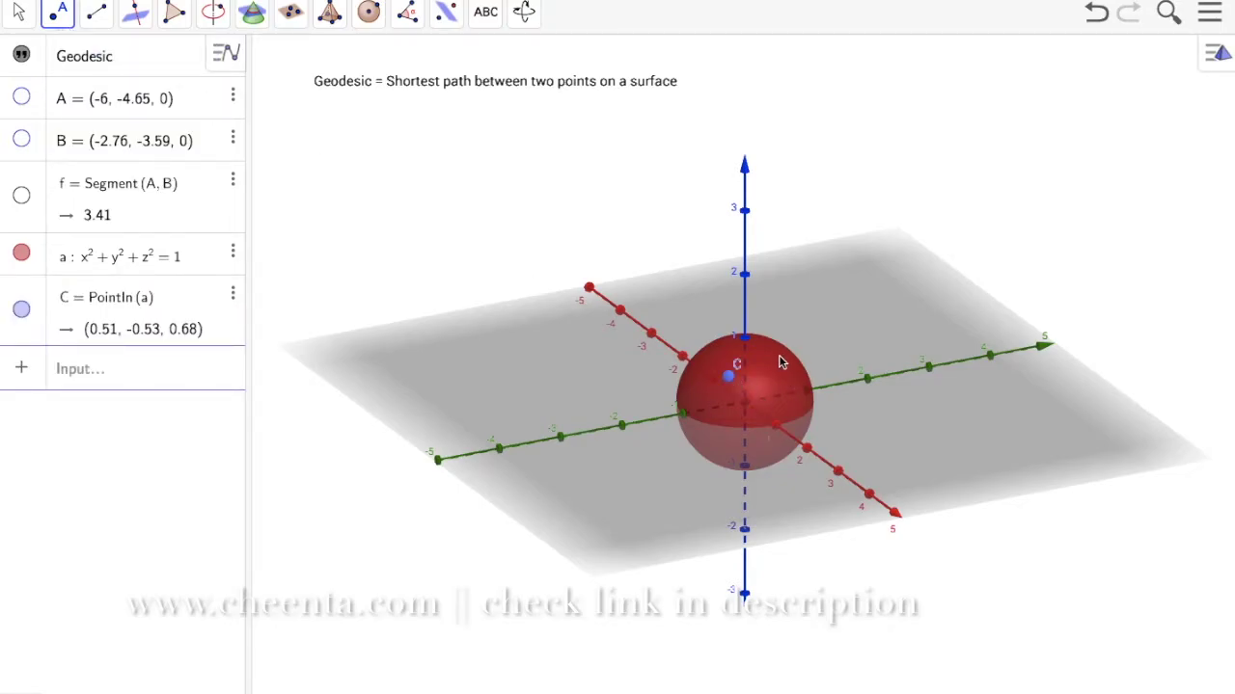
{"action": "left_click", "coordinate": [780, 356]}
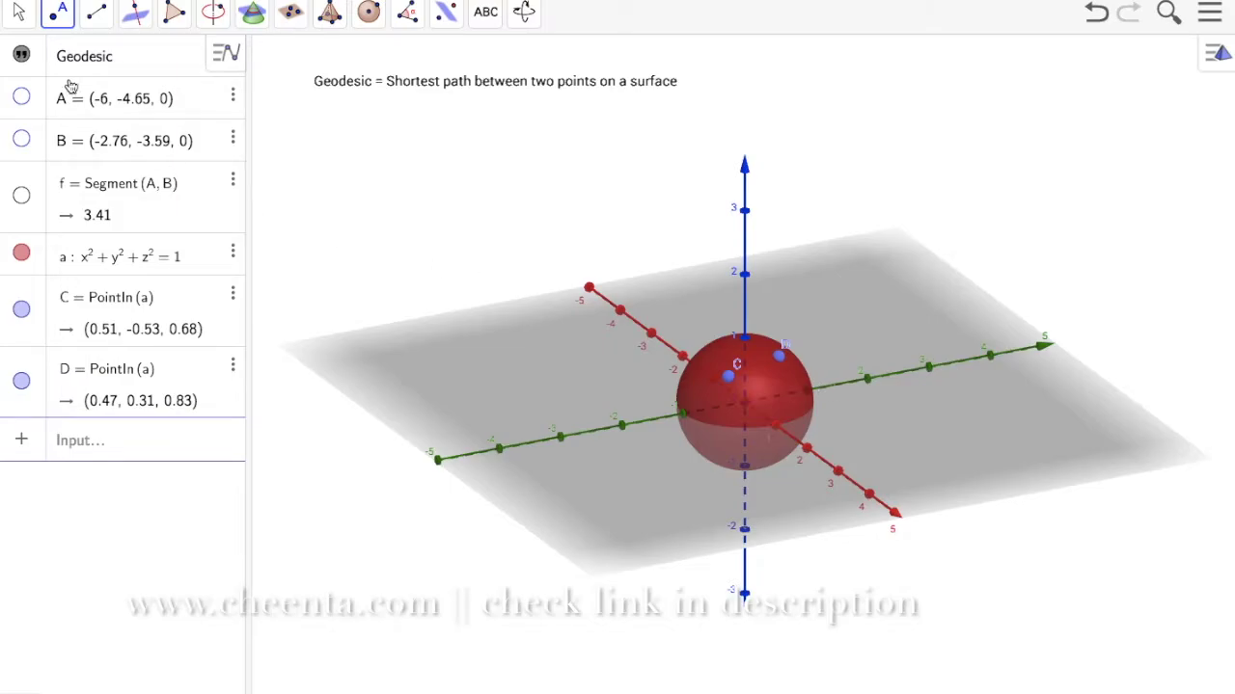
Step: Create the straight segment between the sphere's points C and D with Segment(C, D)
{"action": "left_click", "coordinate": [532, 14]}
{"action": "left_click", "coordinate": [525, 11]}
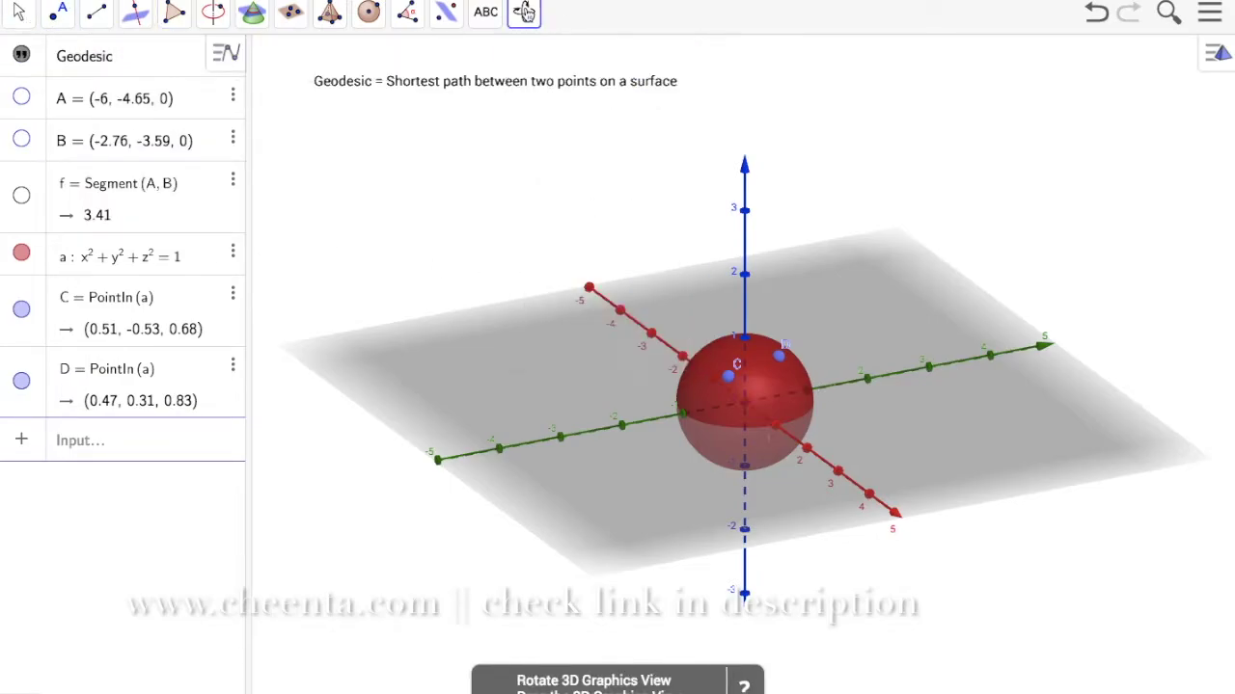
{"action": "mouse_move", "coordinate": [769, 415]}
{"action": "left_mouse_down"}
{"action": "mouse_move", "coordinate": [782, 383]}
{"action": "mouse_move", "coordinate": [643, 403]}
{"action": "mouse_move", "coordinate": [779, 424]}
{"action": "left_mouse_up"}
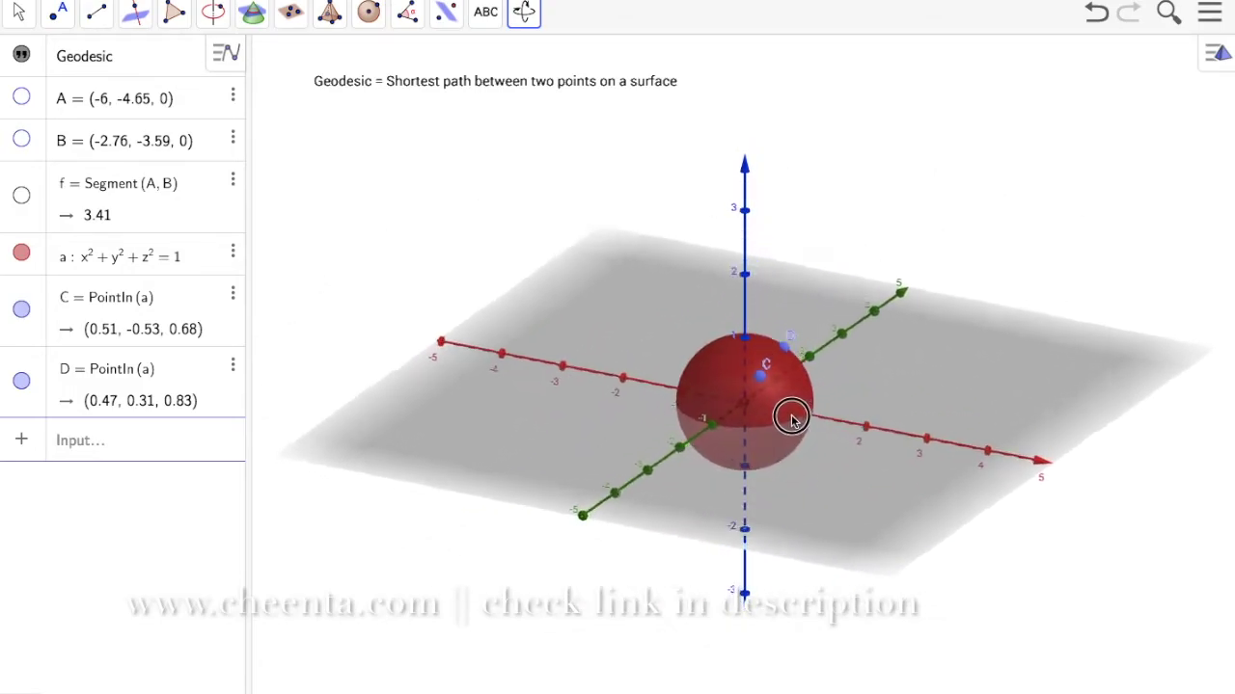
{"action": "mouse_move", "coordinate": [714, 418]}
{"action": "left_mouse_down"}
{"action": "mouse_move", "coordinate": [662, 412]}
{"action": "mouse_move", "coordinate": [701, 422]}
{"action": "left_mouse_up"}
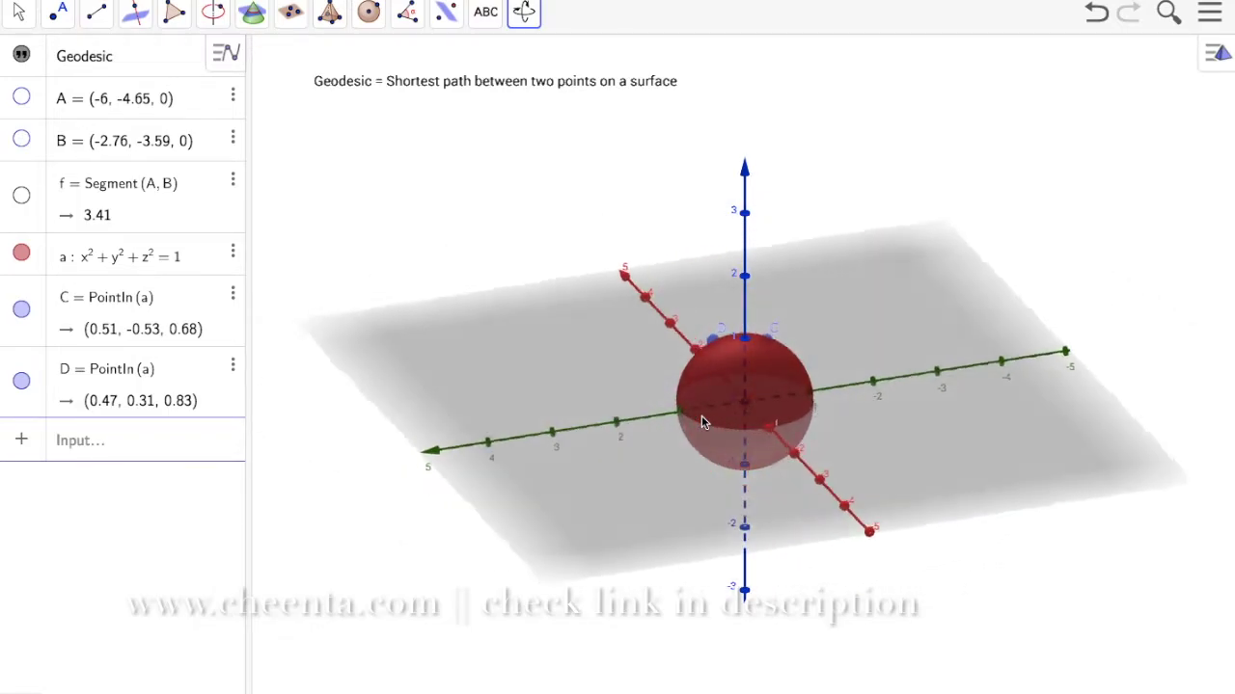
{"action": "mouse_move", "coordinate": [684, 413]}
{"action": "left_mouse_down"}
{"action": "mouse_move", "coordinate": [566, 406]}
{"action": "mouse_move", "coordinate": [694, 433]}
{"action": "left_mouse_up"}
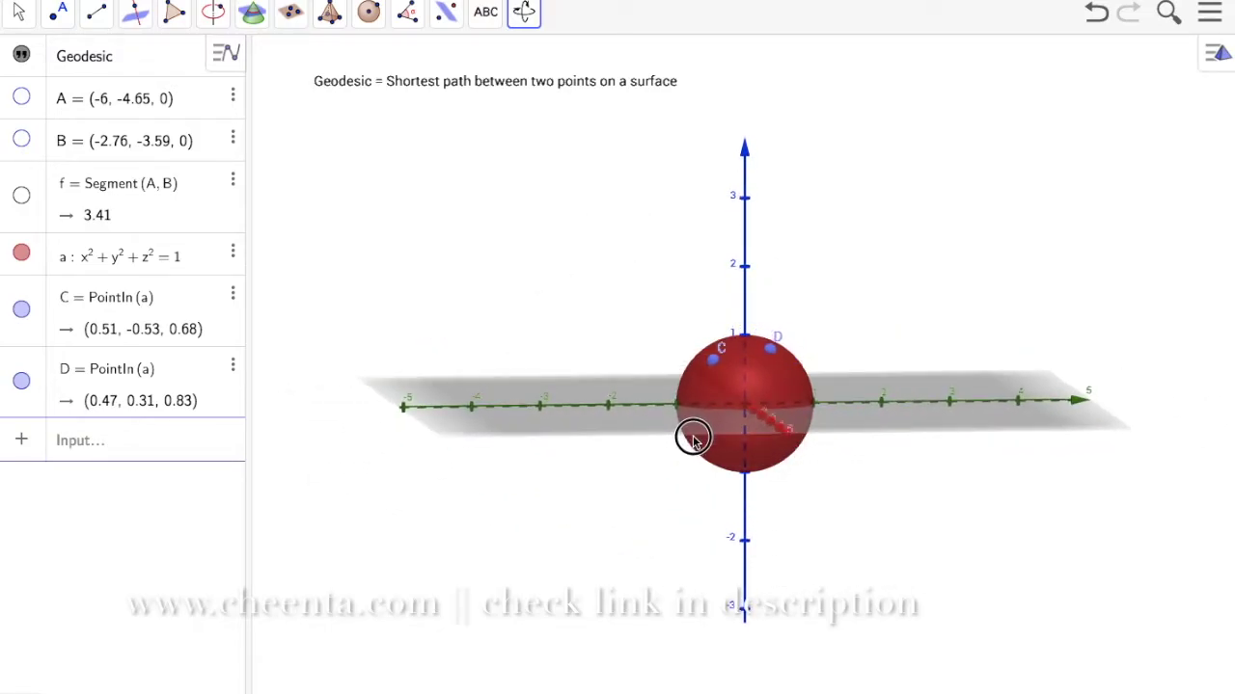
{"action": "left_click", "coordinate": [155, 444]}
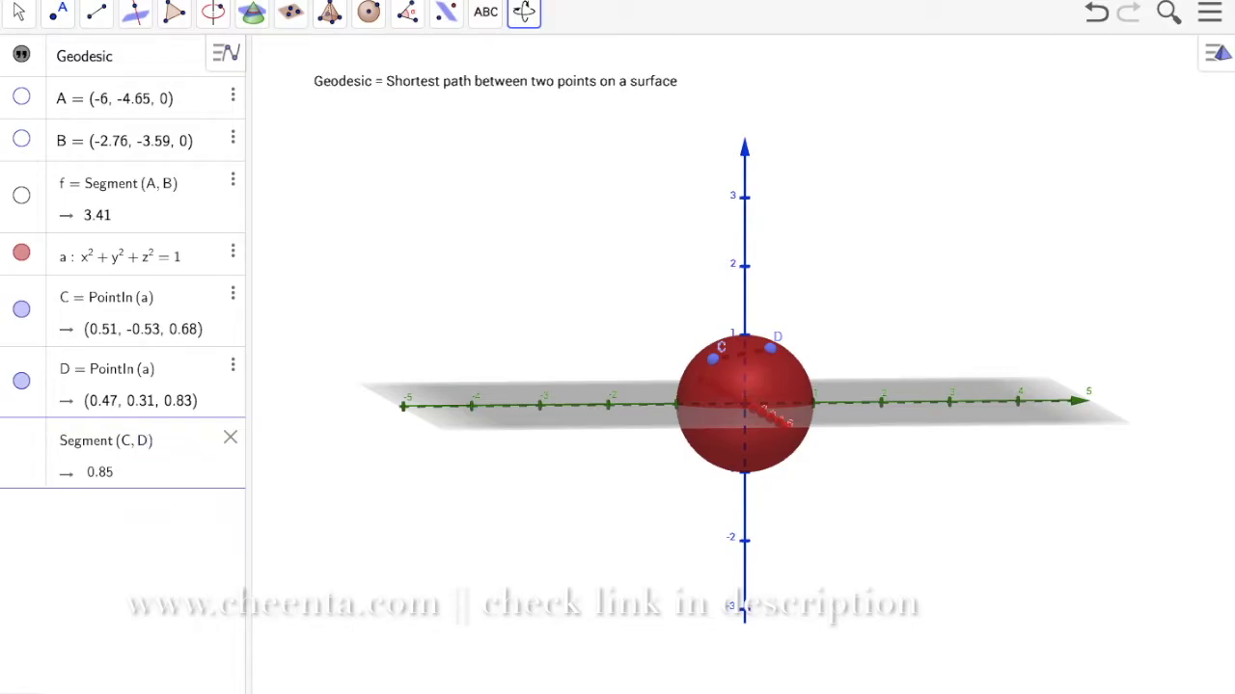
Step: Hide the segment between C and D and define the sphere's centre as O = (0,0,0)
{"action": "left_click_drag", "start_coordinate": [509, 464], "coordinate": [460, 498]}
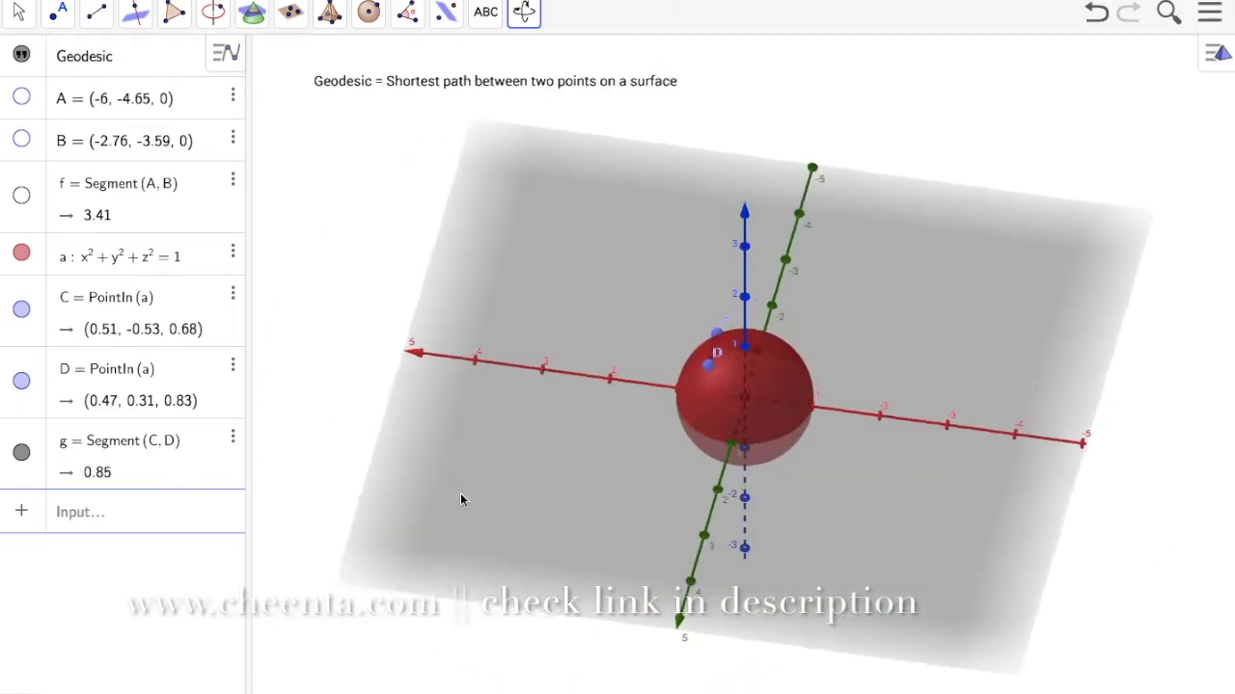
{"action": "left_click_drag", "start_coordinate": [546, 499], "coordinate": [695, 480]}
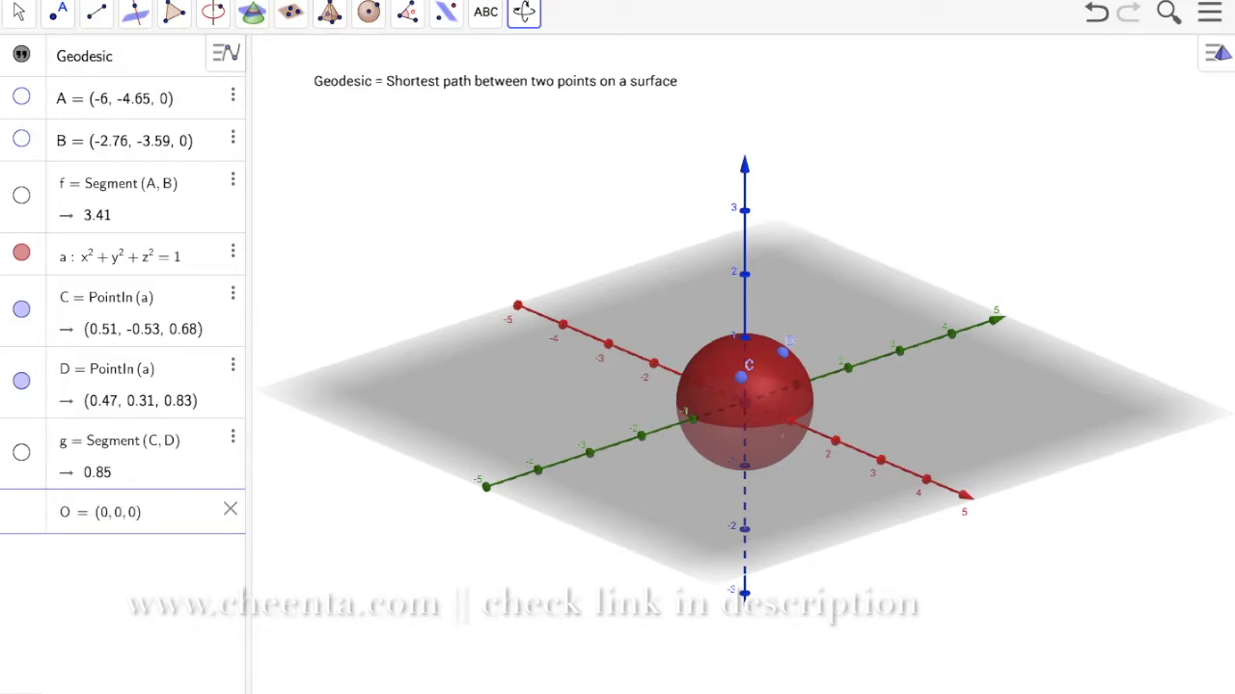
Step: Create the plane through the sphere's centre and its two surface points with Plane(O, C, D)
{"action": "left_click_drag", "start_coordinate": [513, 536], "coordinate": [570, 520]}
{"action": "left_click_drag", "start_coordinate": [672, 442], "coordinate": [642, 461]}
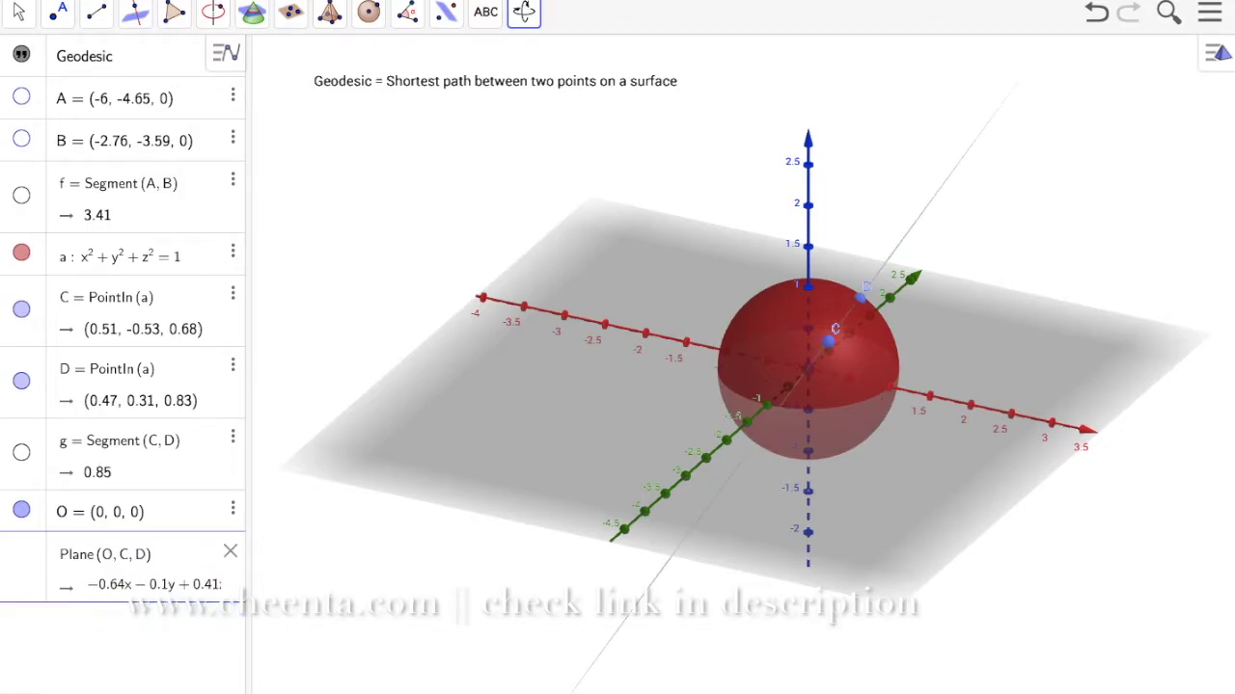
{"action": "left_click_drag", "start_coordinate": [510, 460], "coordinate": [371, 440]}
{"action": "left_click_drag", "start_coordinate": [489, 456], "coordinate": [628, 465]}
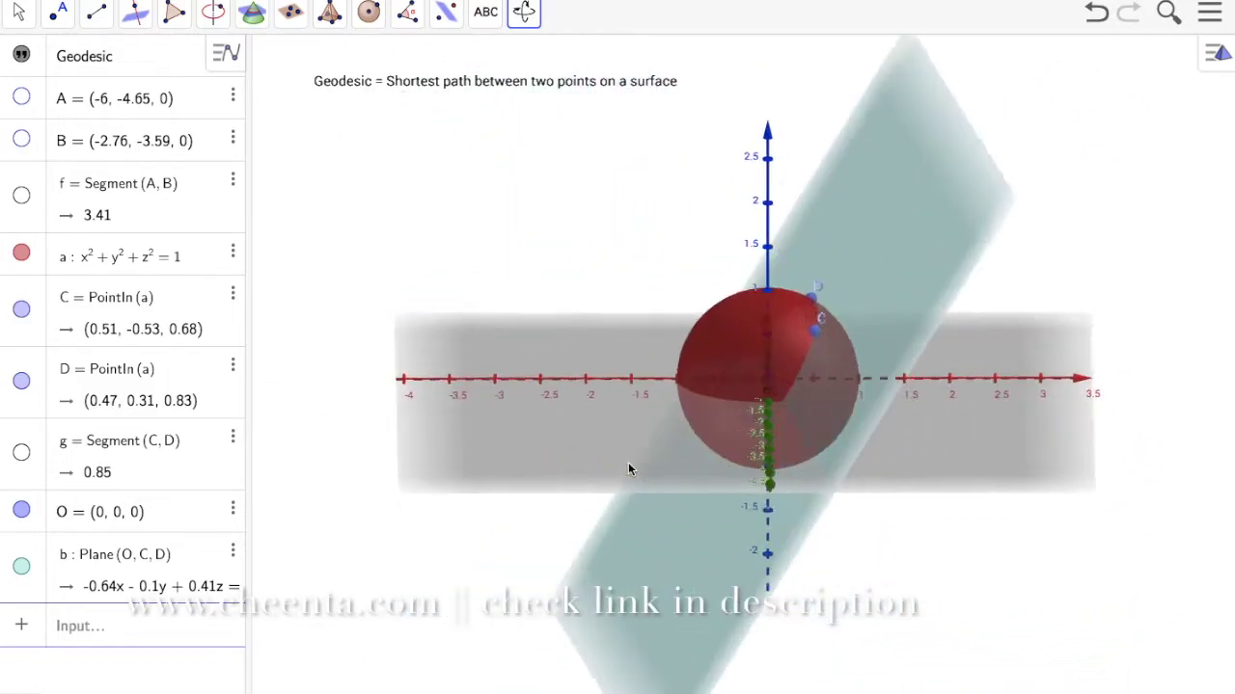
Step: Create the intersection curve of the plane through O, C and D with the sphere using IntersectPath(b, a)
{"action": "left_click_drag", "start_coordinate": [628, 463], "coordinate": [576, 450]}
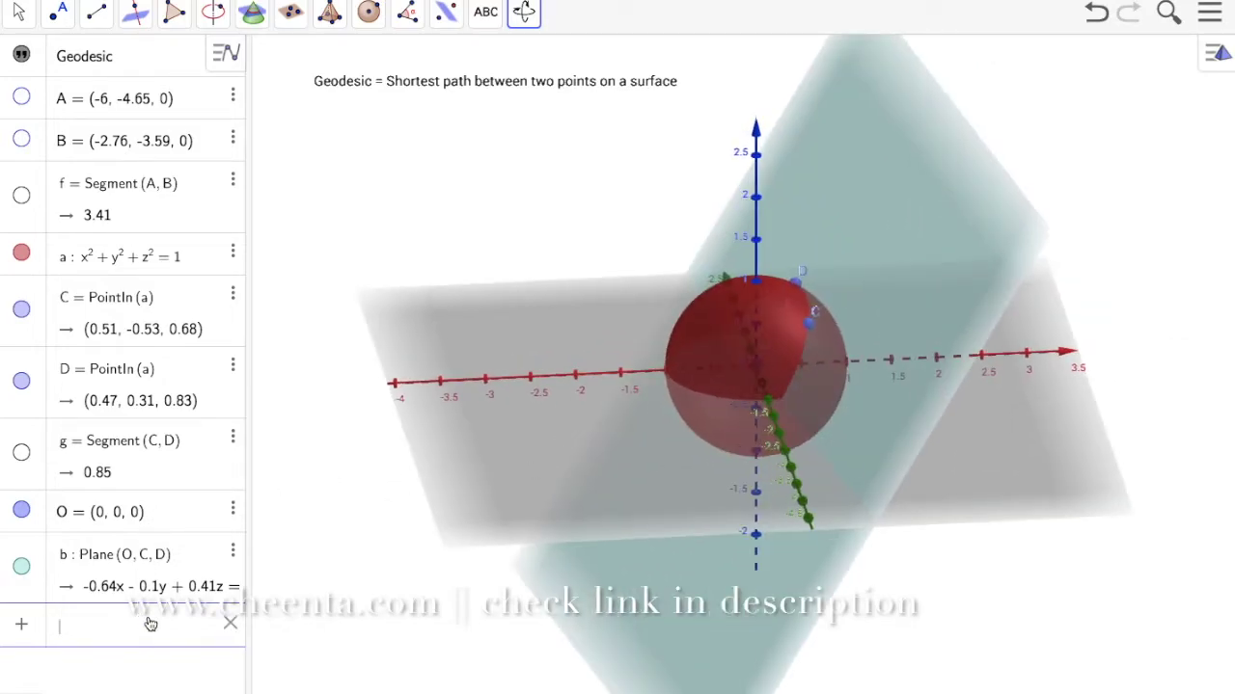
{"action": "type", "text": "inter"}
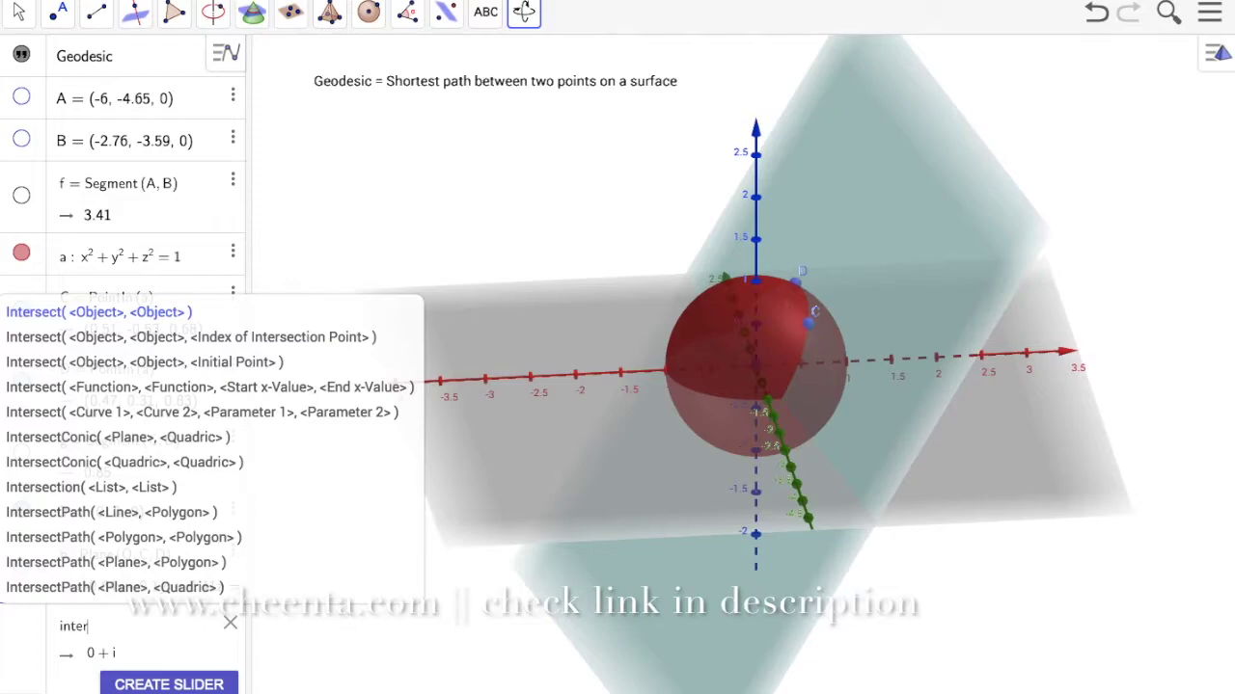
{"action": "left_click", "coordinate": [150, 324]}
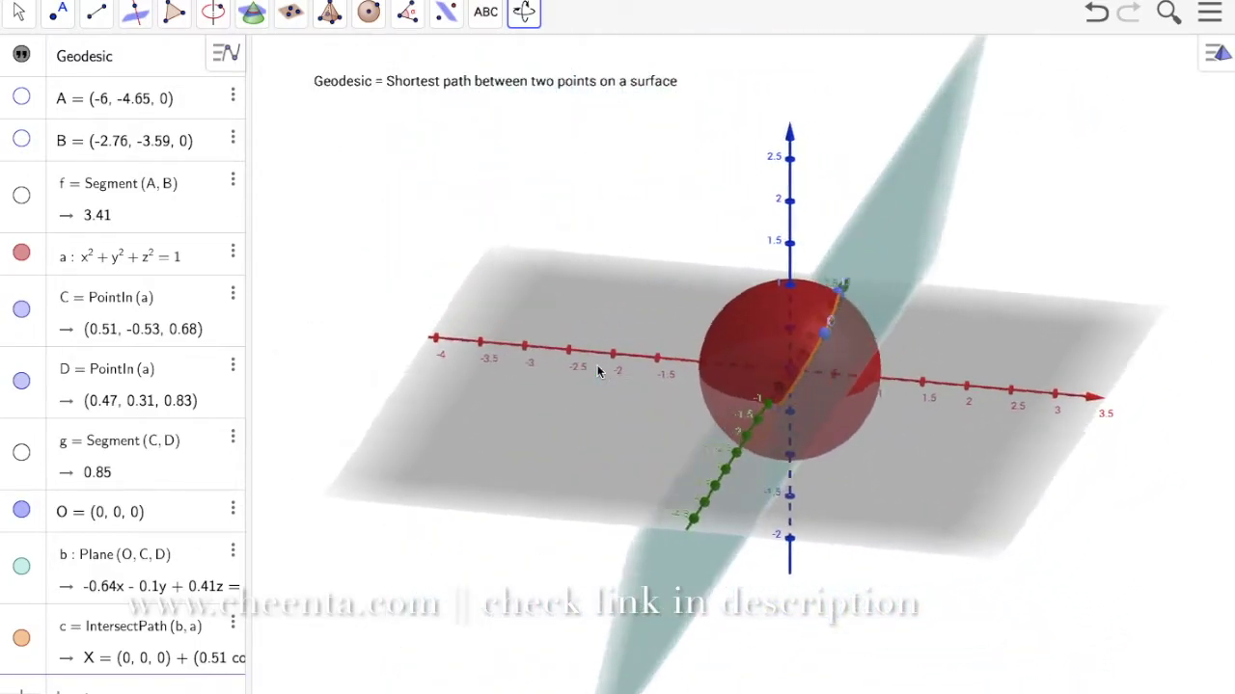
Step: Place a third point on the sphere's surface, off the intersection curve, at about (0.73, 0.48, 0.5)
{"action": "left_click_drag", "start_coordinate": [686, 336], "coordinate": [582, 341]}
{"action": "left_click_drag", "start_coordinate": [786, 369], "coordinate": [749, 374]}
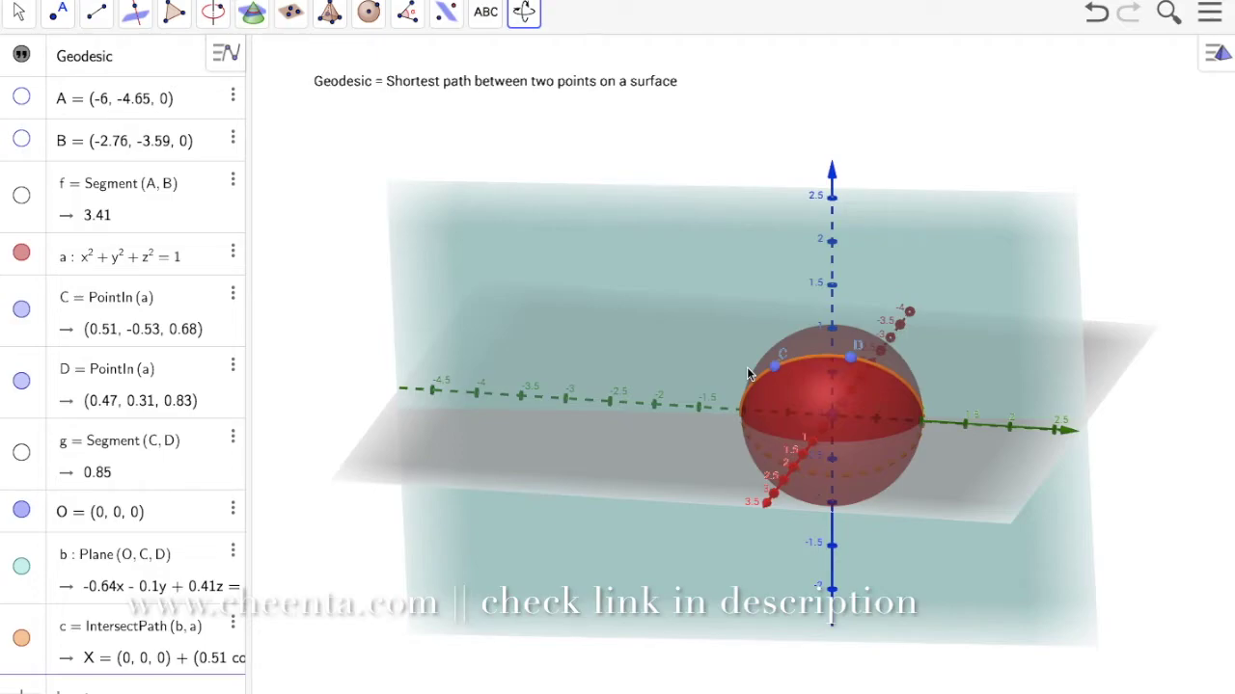
{"action": "left_click_drag", "start_coordinate": [747, 374], "coordinate": [865, 353]}
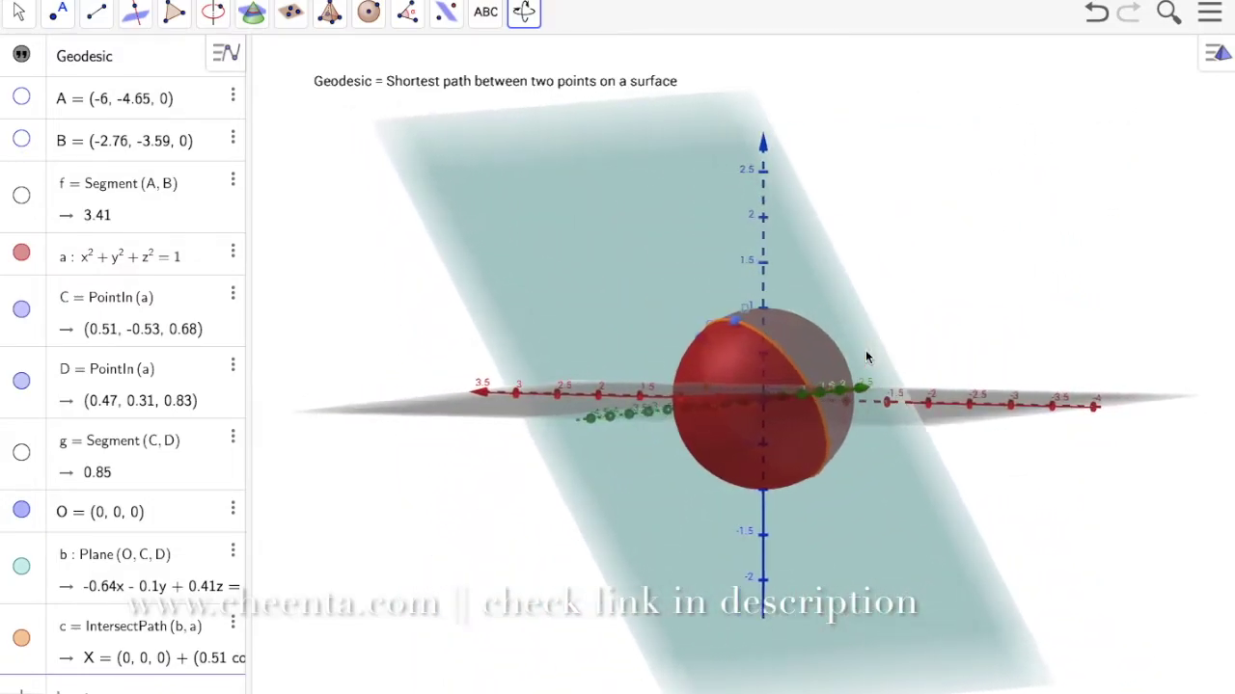
{"action": "left_click", "coordinate": [823, 389]}
{"action": "left_click_drag", "start_coordinate": [823, 388], "coordinate": [736, 403]}
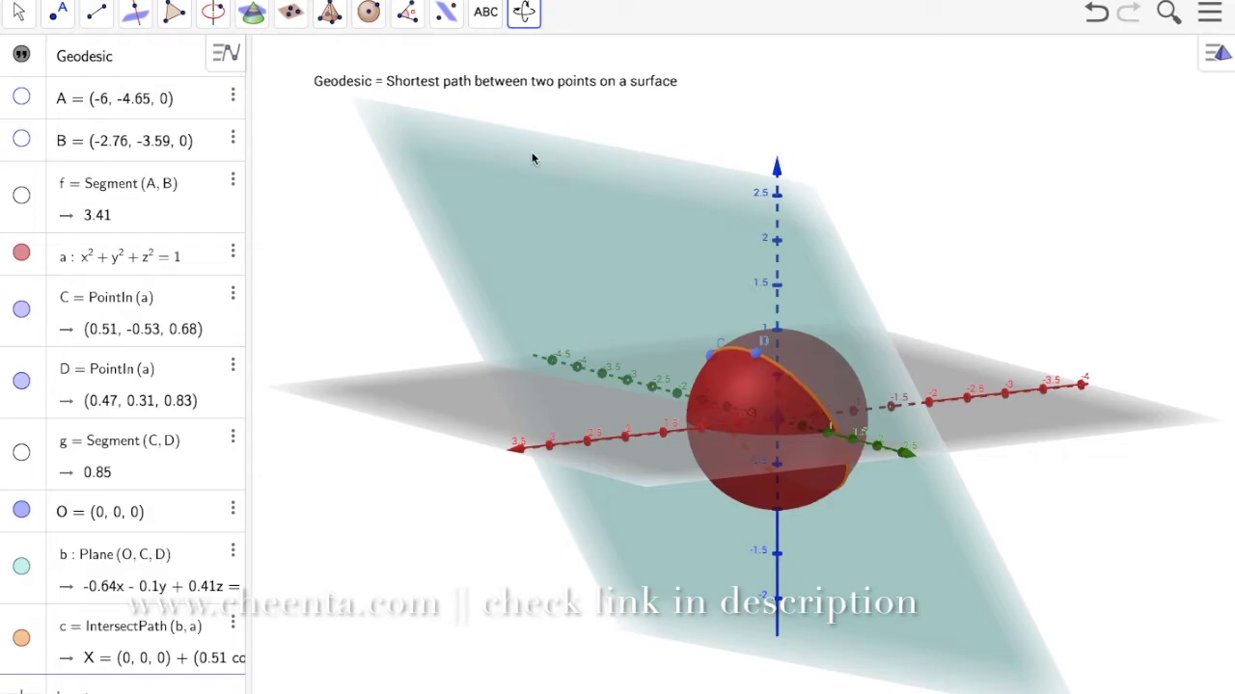
{"action": "left_click", "coordinate": [60, 21]}
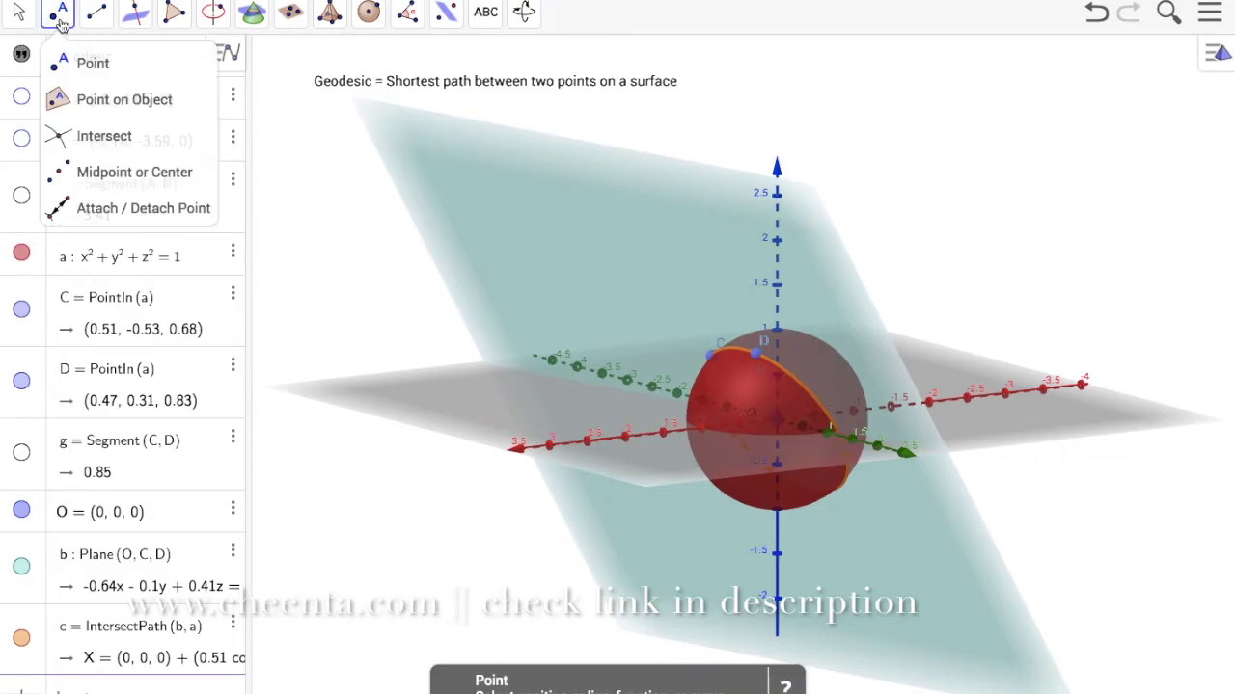
{"action": "left_click", "coordinate": [89, 58]}
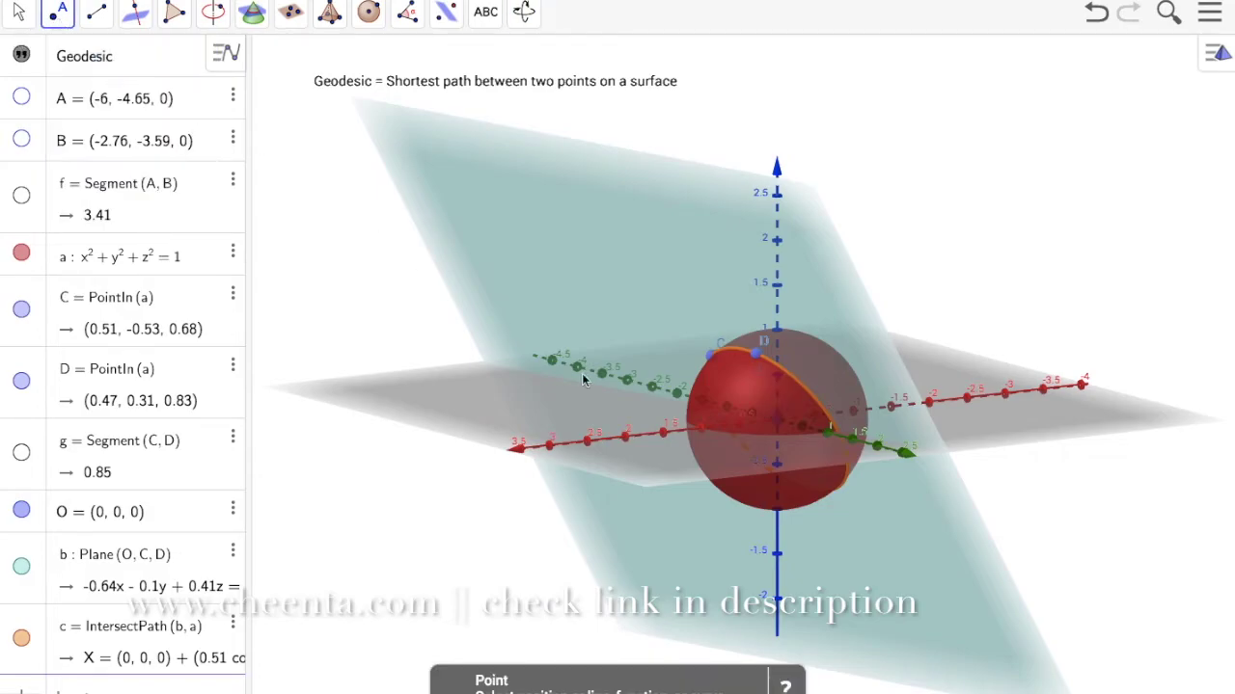
{"action": "left_click", "coordinate": [745, 387]}
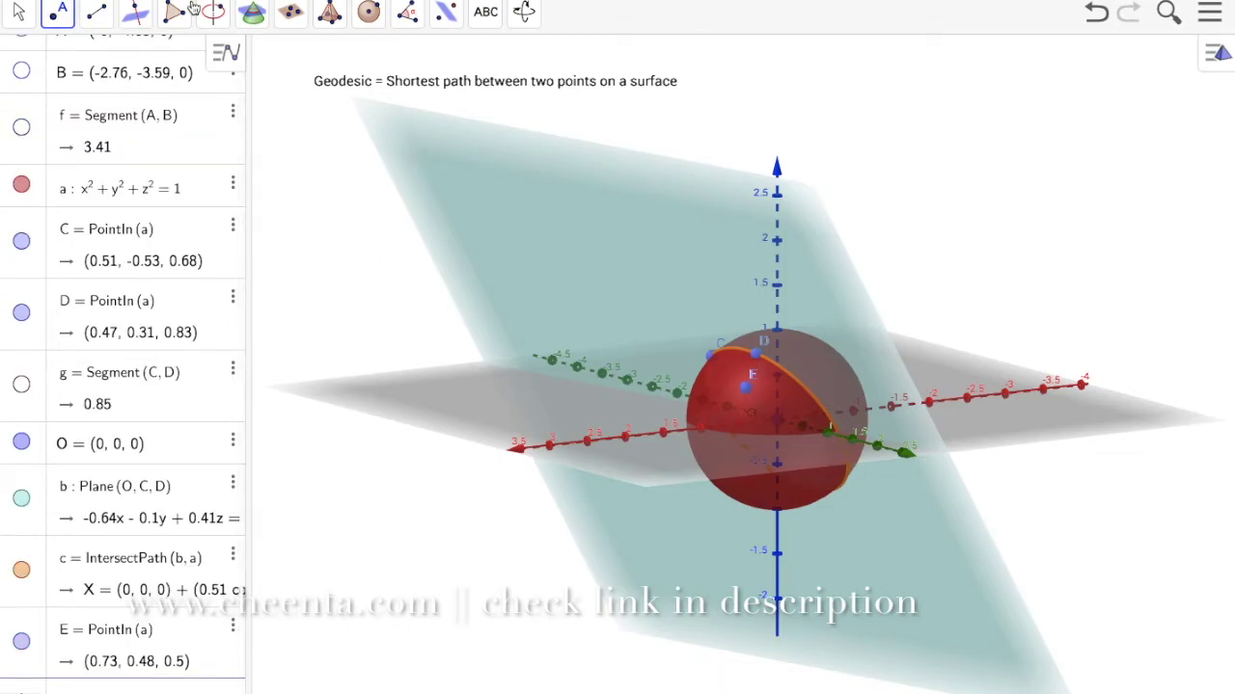
Step: Examine the great-circle arc between C and D and its position relative to point E from several angles around the sphere
{"action": "left_click", "coordinate": [524, 11]}
{"action": "left_click", "coordinate": [544, 56]}
{"action": "mouse_move", "coordinate": [722, 350]}
{"action": "left_mouse_down"}
{"action": "mouse_move", "coordinate": [742, 353]}
{"action": "mouse_move", "coordinate": [703, 353]}
{"action": "mouse_move", "coordinate": [785, 353]}
{"action": "mouse_move", "coordinate": [743, 356]}
{"action": "left_mouse_up"}
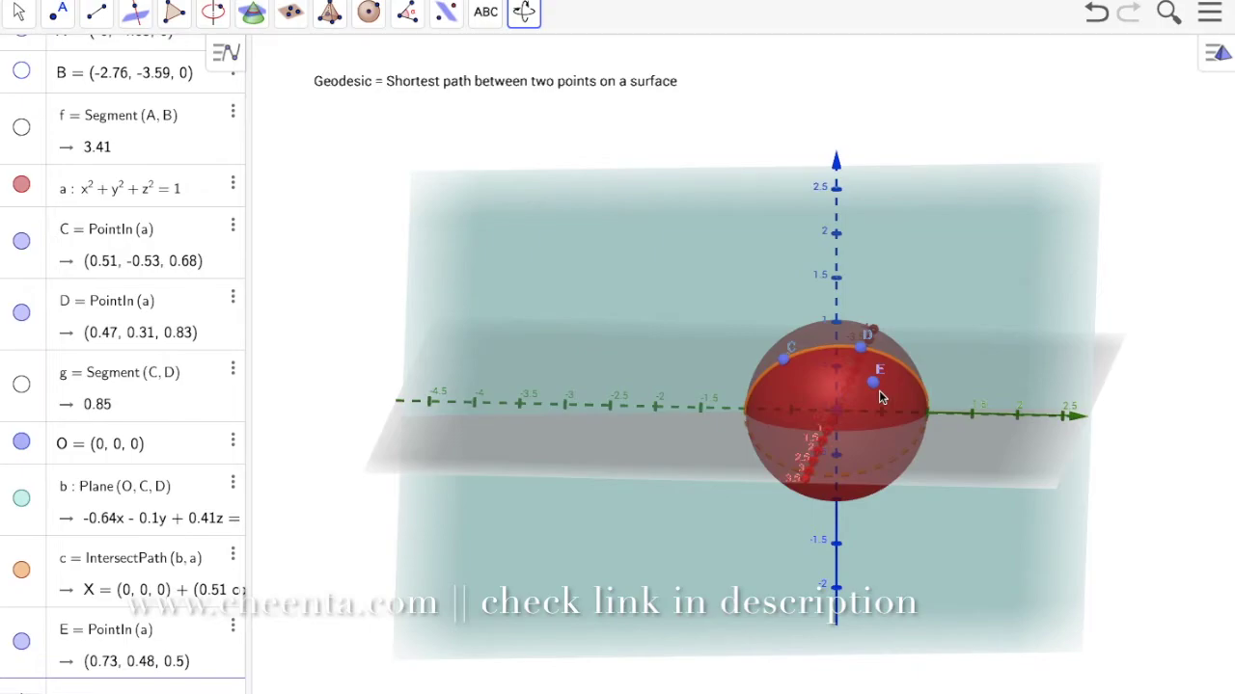
{"action": "left_click_drag", "start_coordinate": [879, 390], "coordinate": [799, 408]}
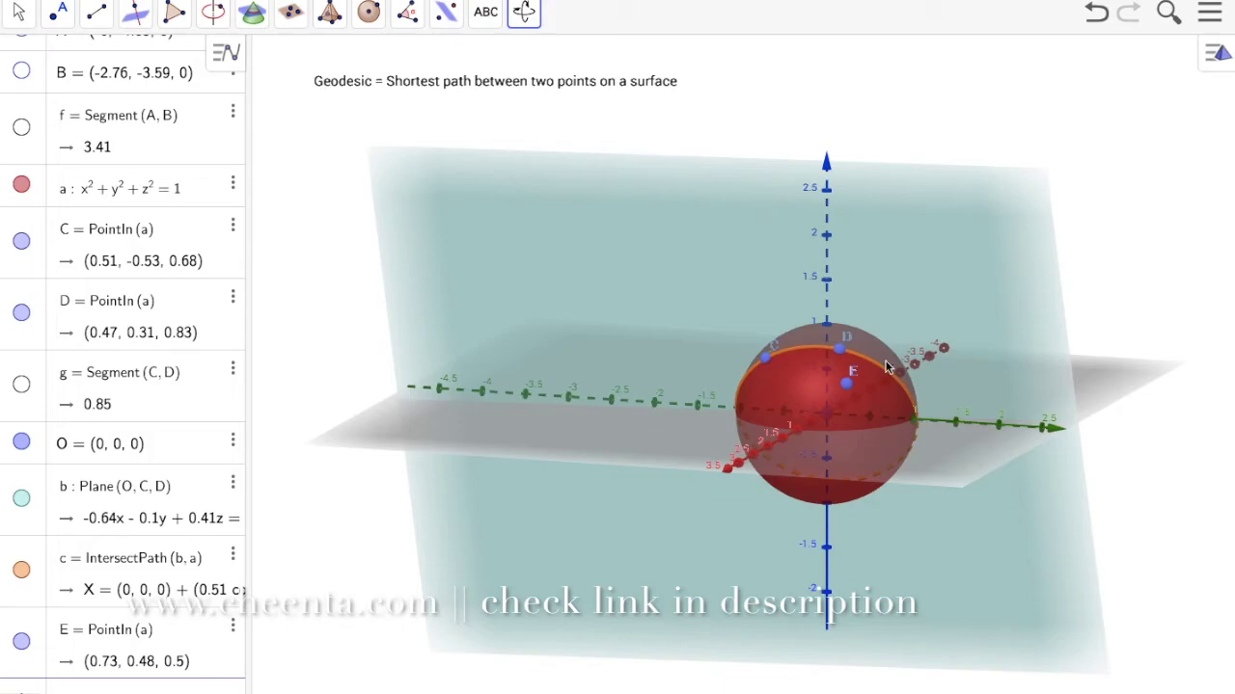
{"action": "left_click_drag", "start_coordinate": [765, 393], "coordinate": [779, 402]}
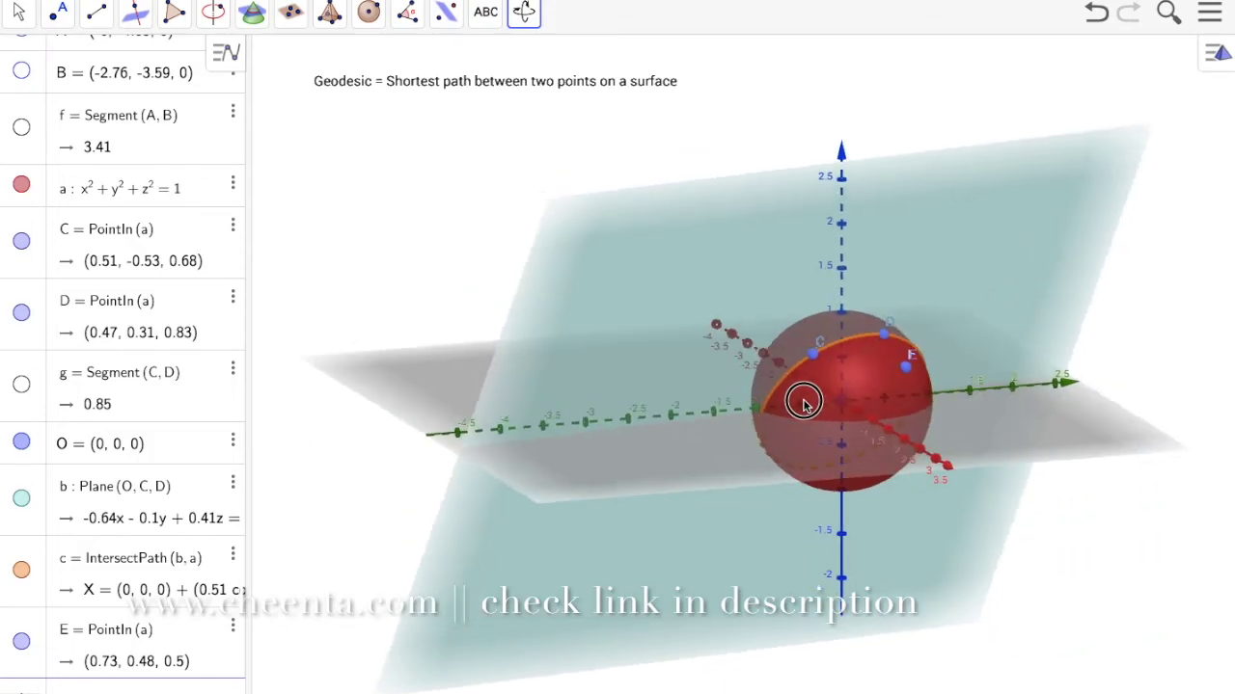
{"action": "left_click_drag", "start_coordinate": [721, 393], "coordinate": [835, 406]}
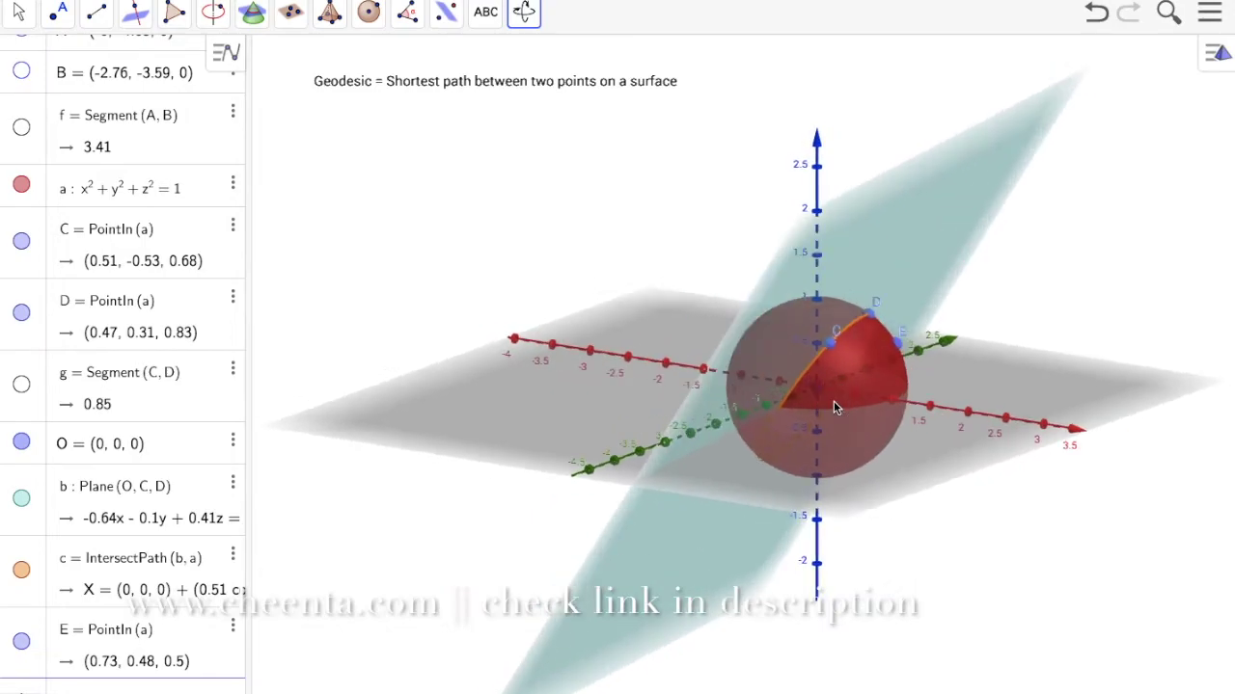
{"action": "left_click_drag", "start_coordinate": [834, 405], "coordinate": [775, 409]}
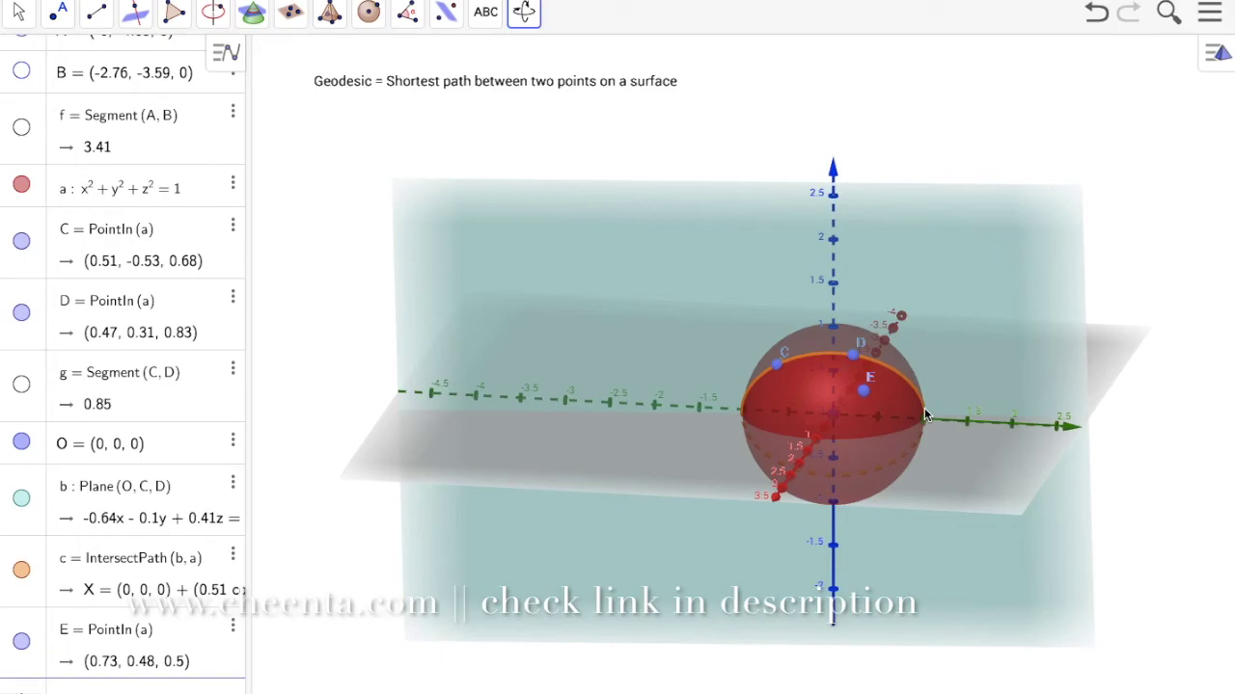
{"action": "left_click_drag", "start_coordinate": [849, 420], "coordinate": [924, 431]}
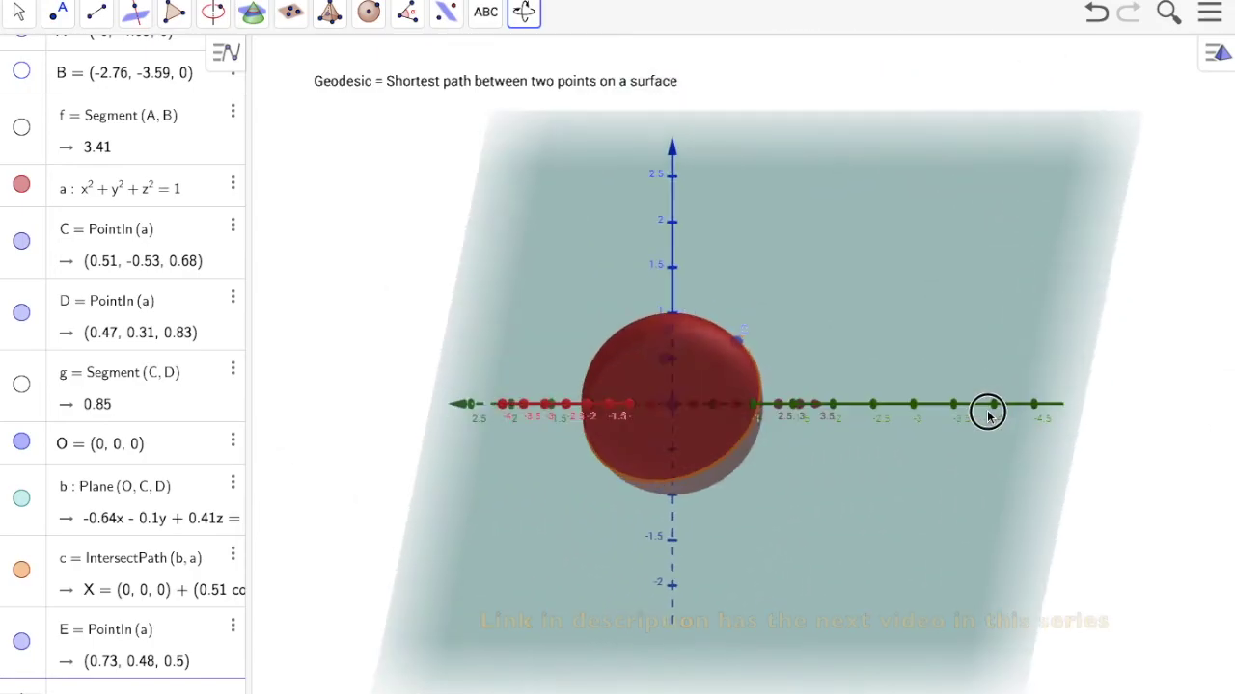
{"action": "left_click_drag", "start_coordinate": [988, 412], "coordinate": [883, 421]}
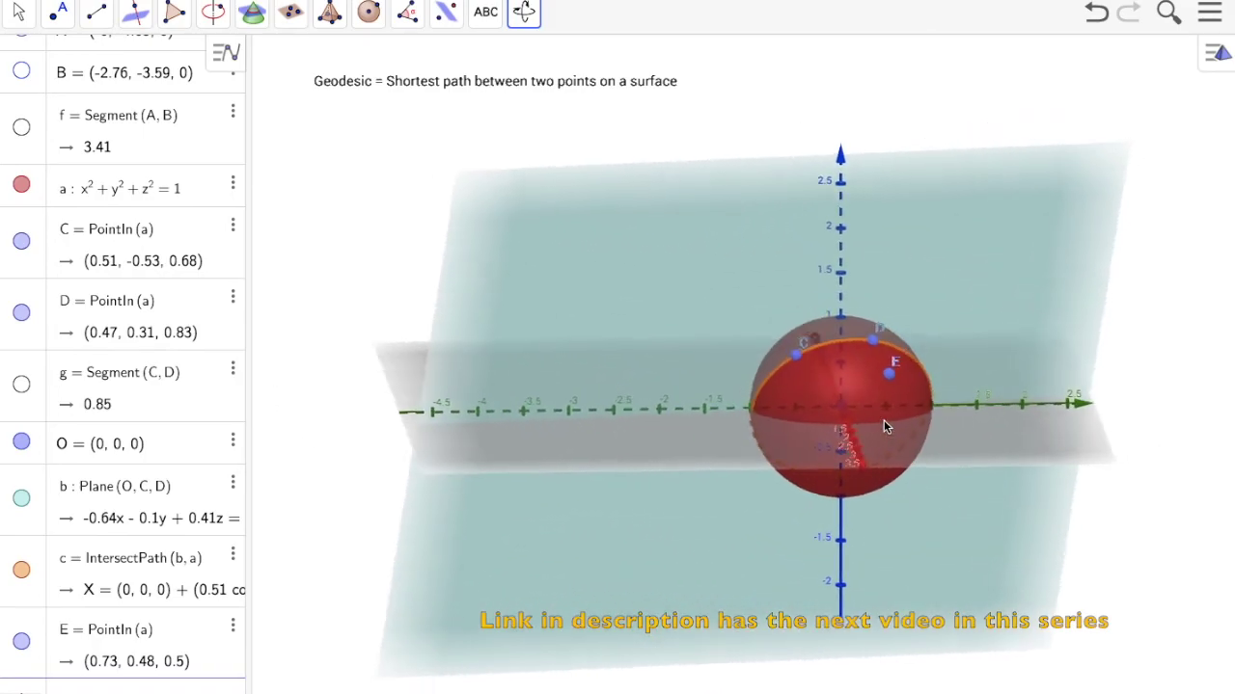
{"action": "left_click_drag", "start_coordinate": [884, 422], "coordinate": [929, 428]}
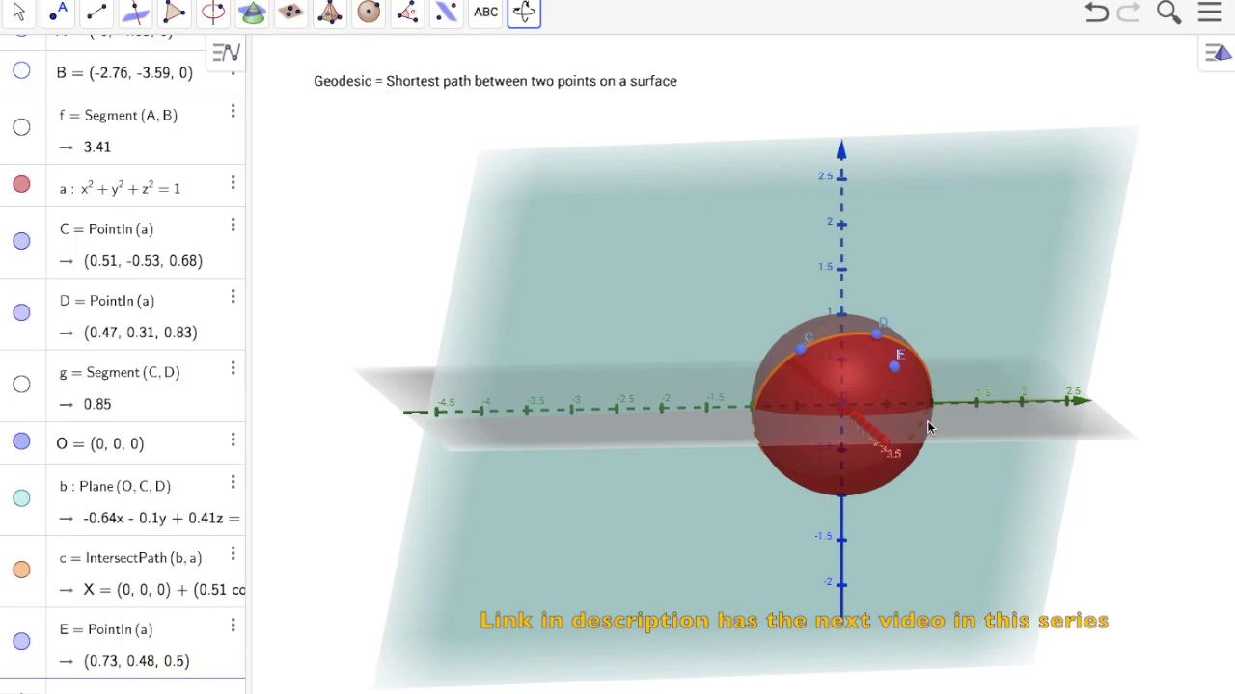